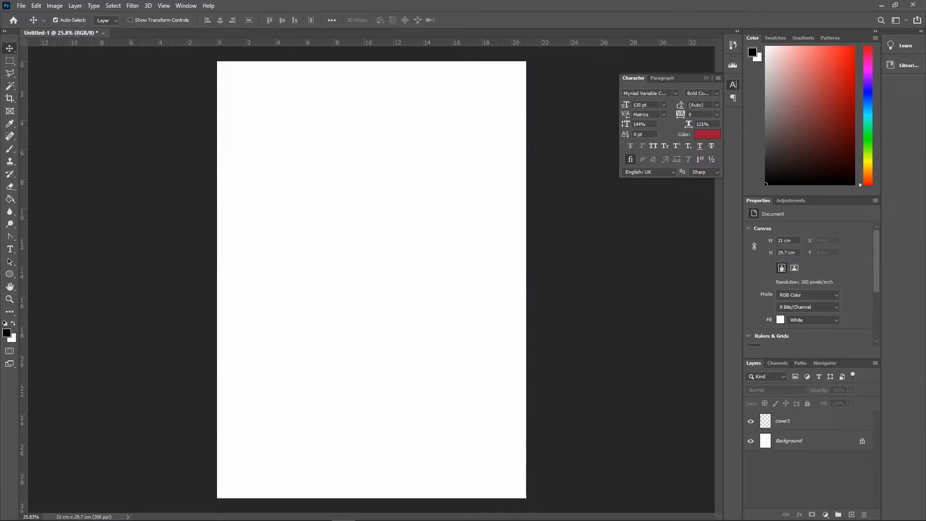
# Browse the magazine front page image results in the browser, previewing the CEO, Forbes, Empire and Vogue covers
pyautogui.hotkey('ctrl', 'o')
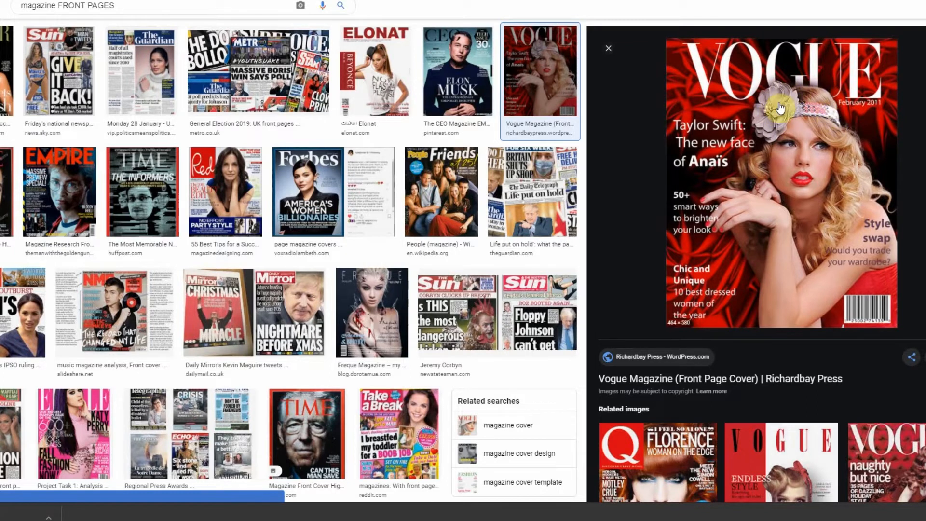
pyautogui.click(448, 53)
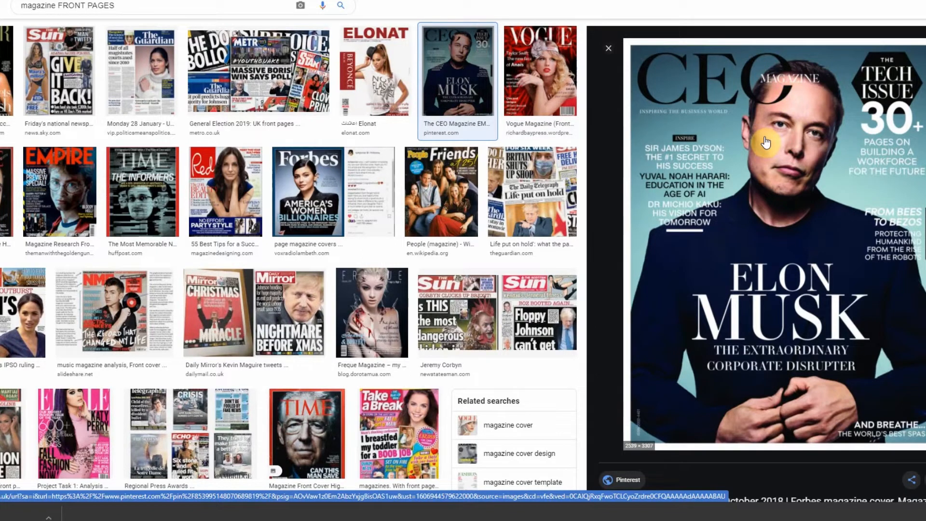
pyautogui.click(382, 185)
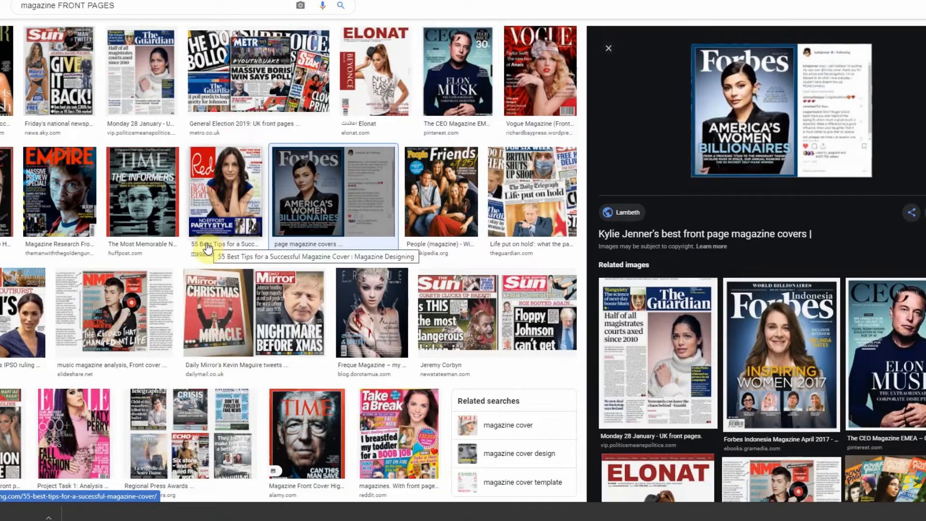
pyautogui.click(56, 176)
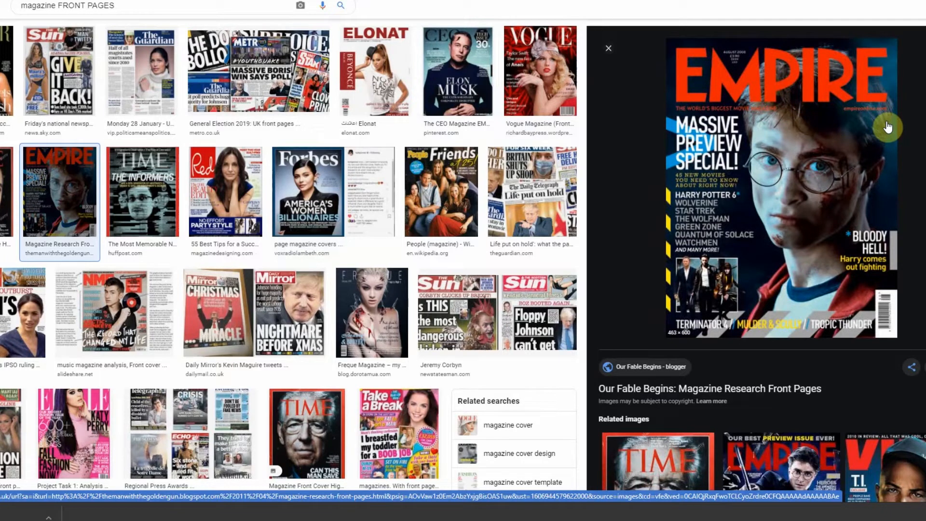
pyautogui.click(538, 52)
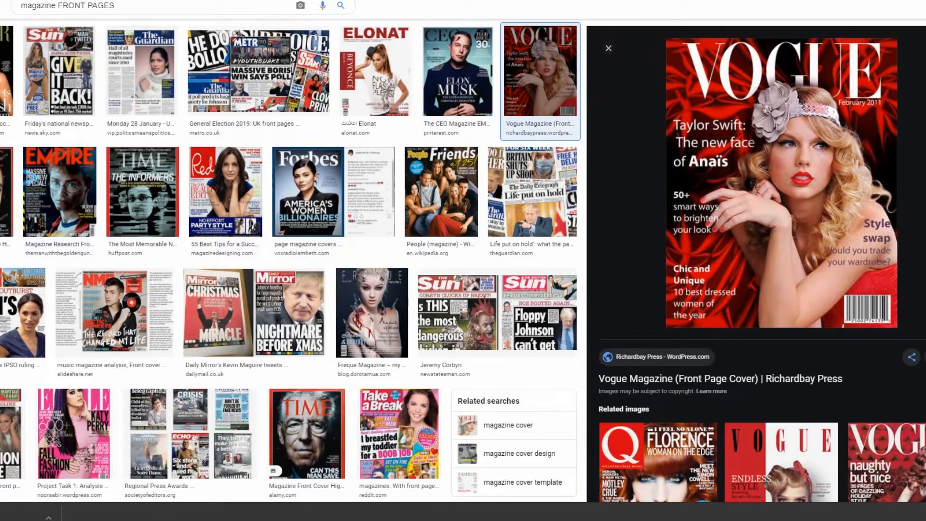
pyautogui.click(870, 9)
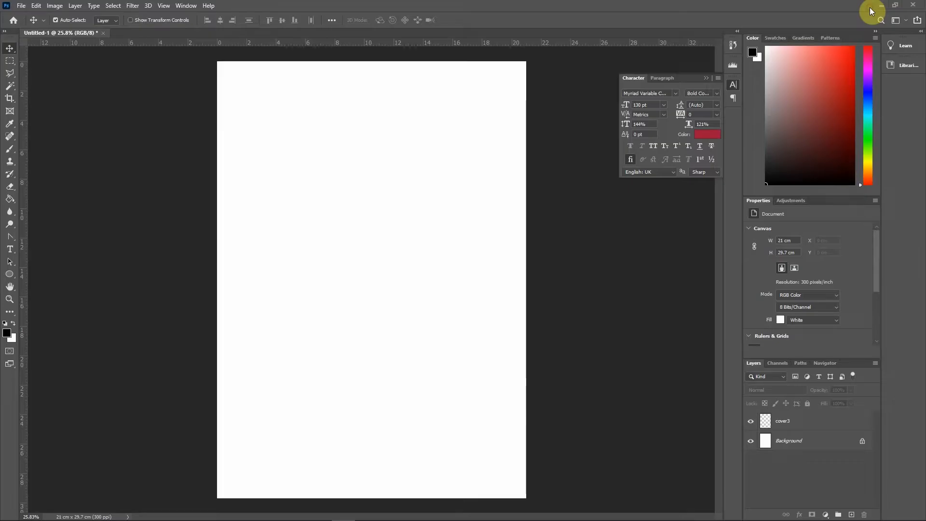
# Paste the portrait photo as a new layer above the cover3 layer so it fills the page
pyautogui.click(795, 428)
pyautogui.hotkey('ctrl', 'v')
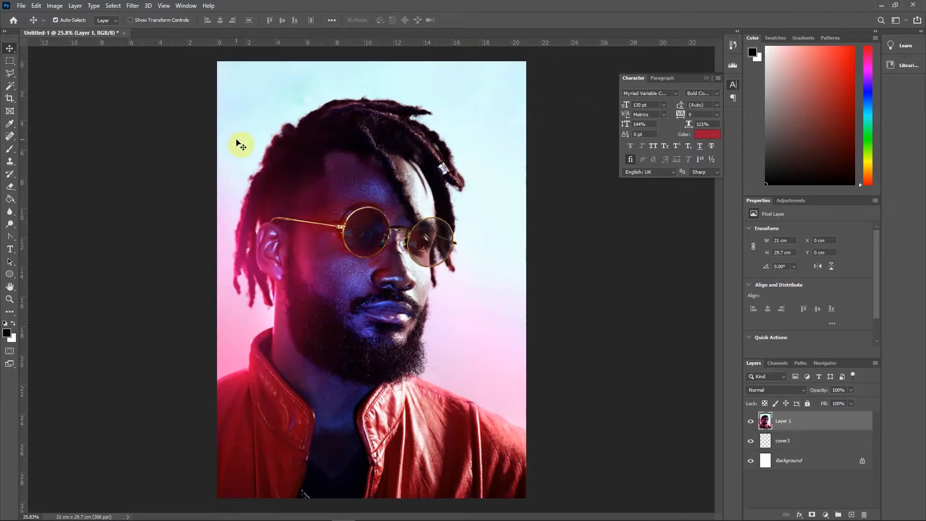
# Add the text "MASTHEAD" in 130 pt Myriad Variable Concept Bold Condensed and position it across the top of the page
pyautogui.press('t')
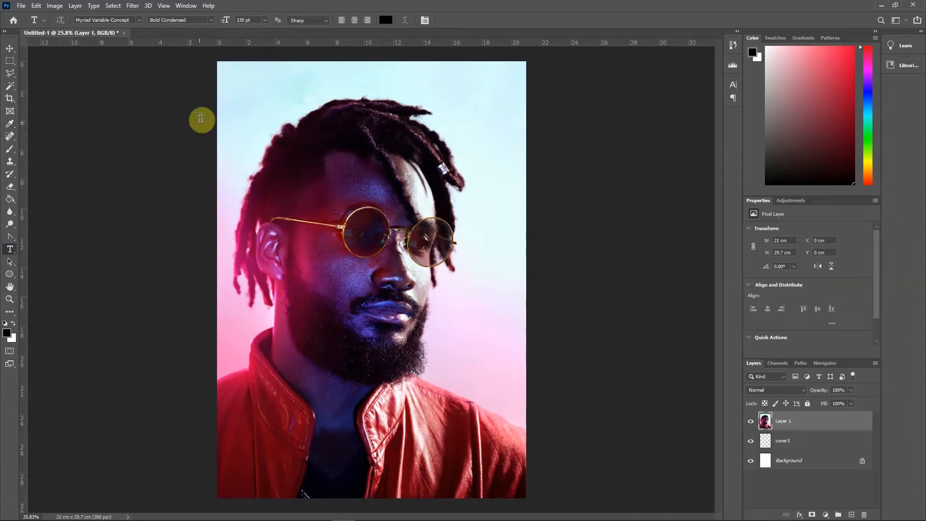
pyautogui.click(236, 107)
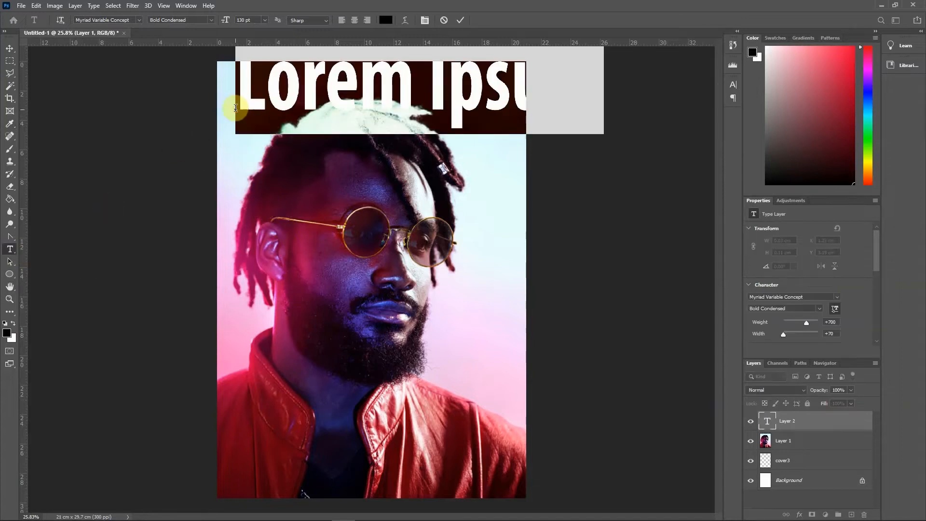
pyautogui.write('MASTHEAD')
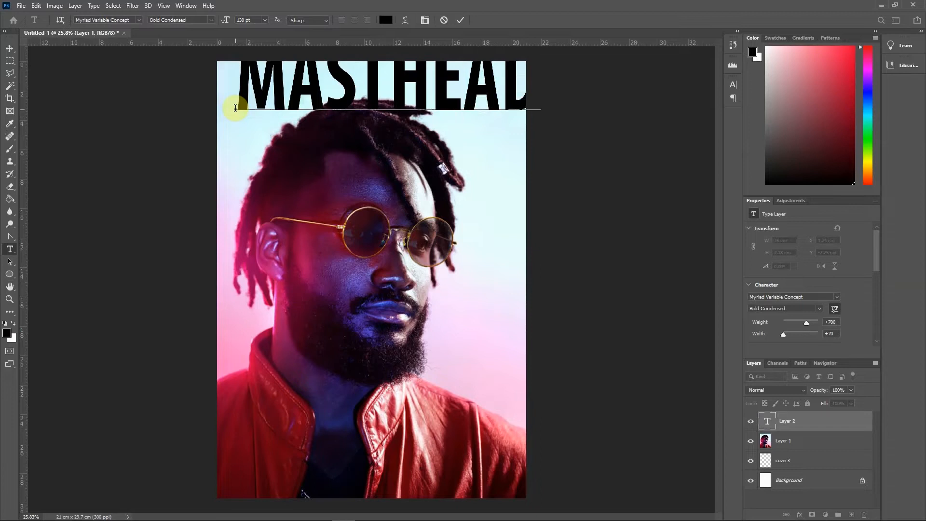
pyautogui.moveTo(361, 155); pyautogui.dragTo(347, 174)
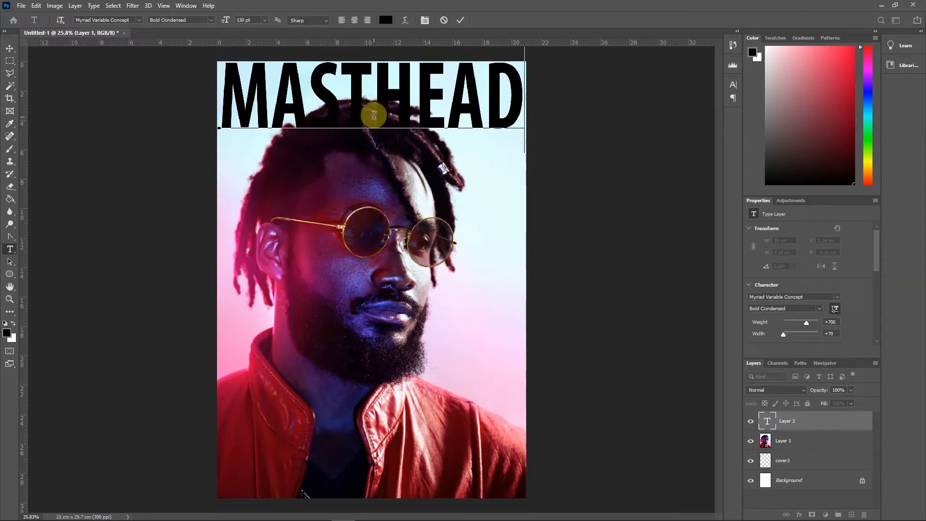
# Recolour the whole MASTHEAD text to red b20217 and commit the text edit
pyautogui.moveTo(522, 113); pyautogui.dragTo(171, 106)
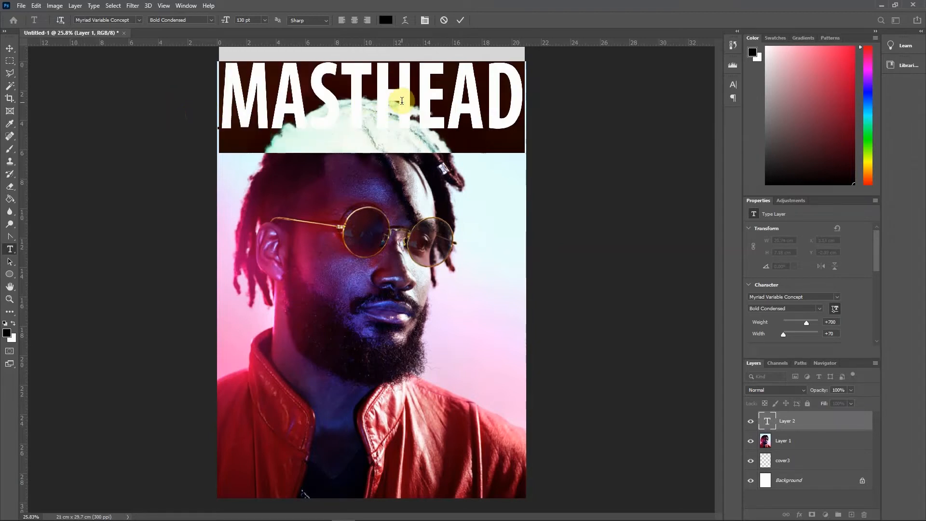
pyautogui.click(386, 20)
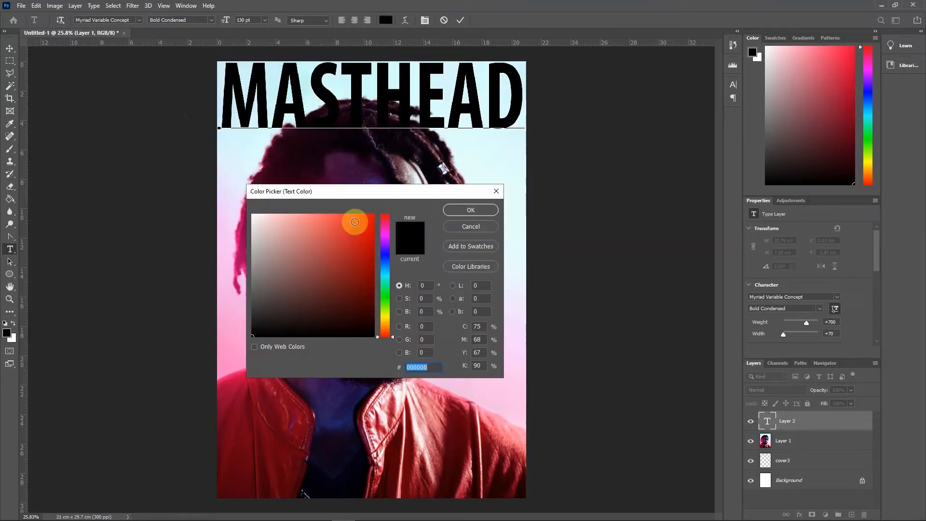
pyautogui.click(480, 428)
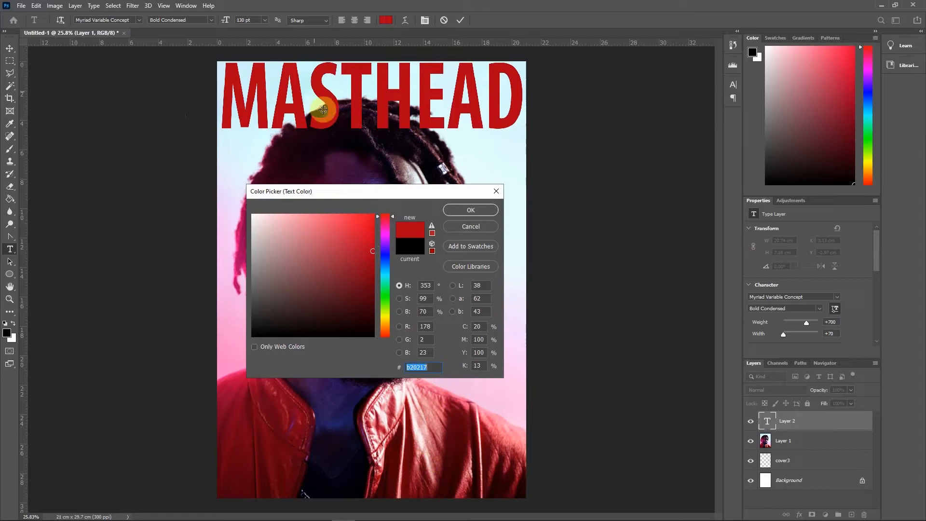
pyautogui.click(481, 210)
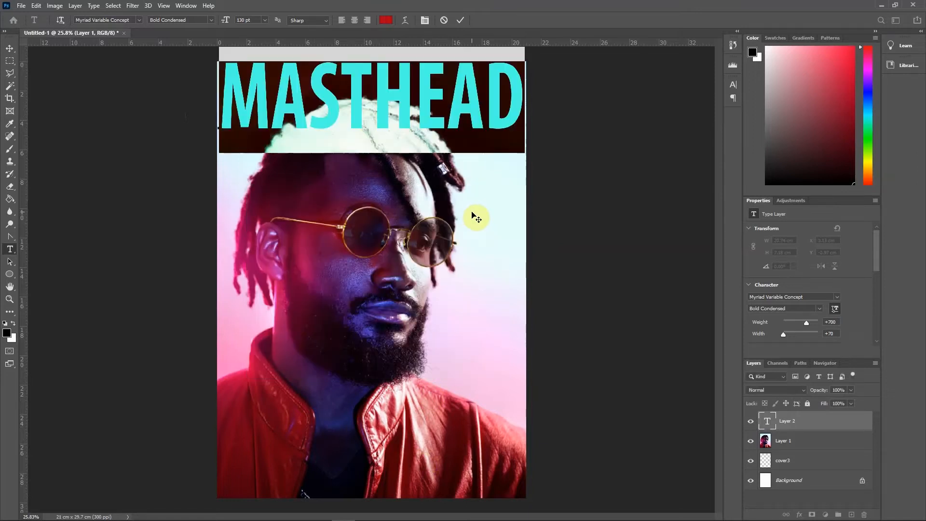
pyautogui.click(462, 20)
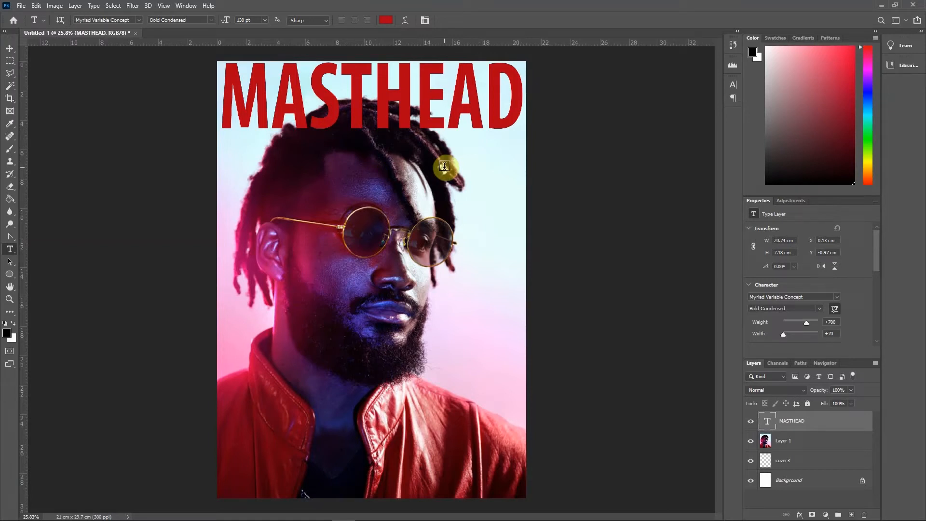
# Duplicate Layer 1 and move the copy above the MASTHEAD text layer
pyautogui.click(798, 443)
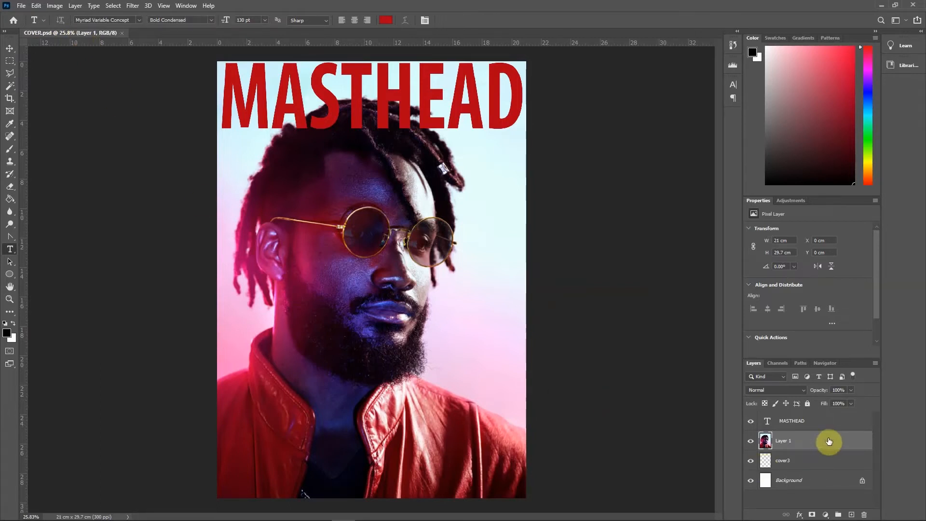
pyautogui.moveTo(828, 441); pyautogui.dragTo(851, 515)
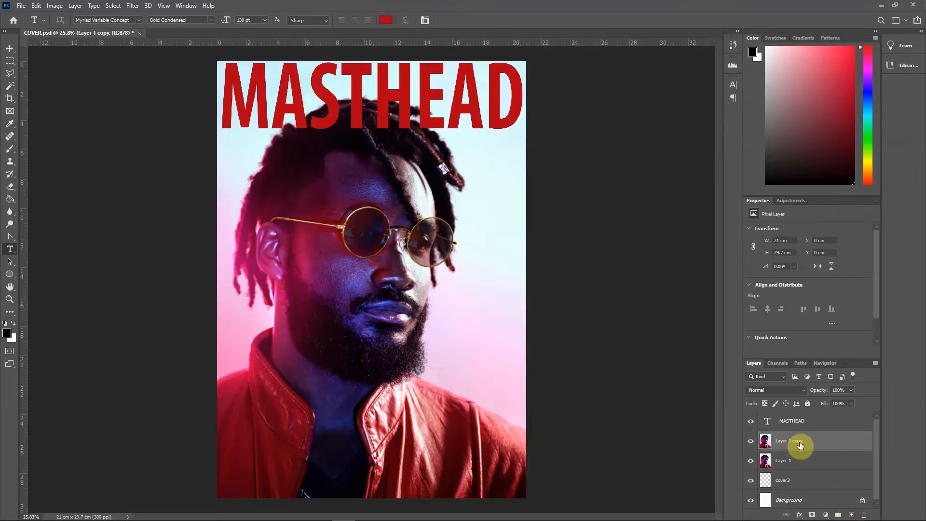
pyautogui.moveTo(824, 451); pyautogui.dragTo(800, 420)
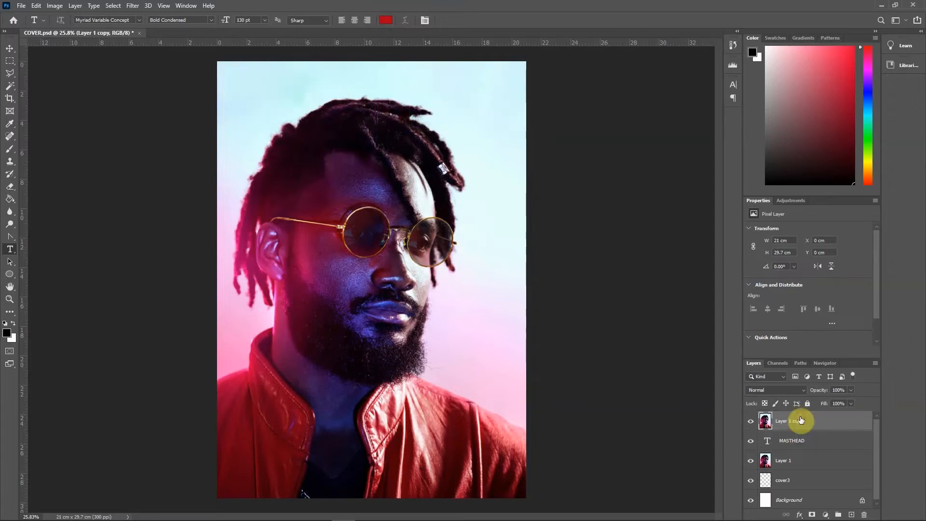
# Lower the opacity of Layer 1 copy to 86% so the masthead shows faintly through it
pyautogui.click(850, 390)
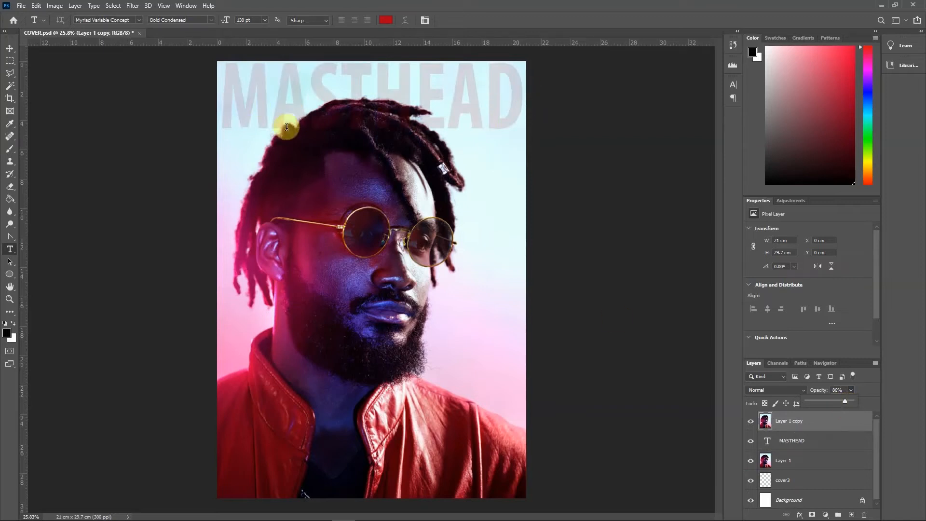
pyautogui.scroll(1, 328, 124)
pyautogui.scroll(3, 328, 123)
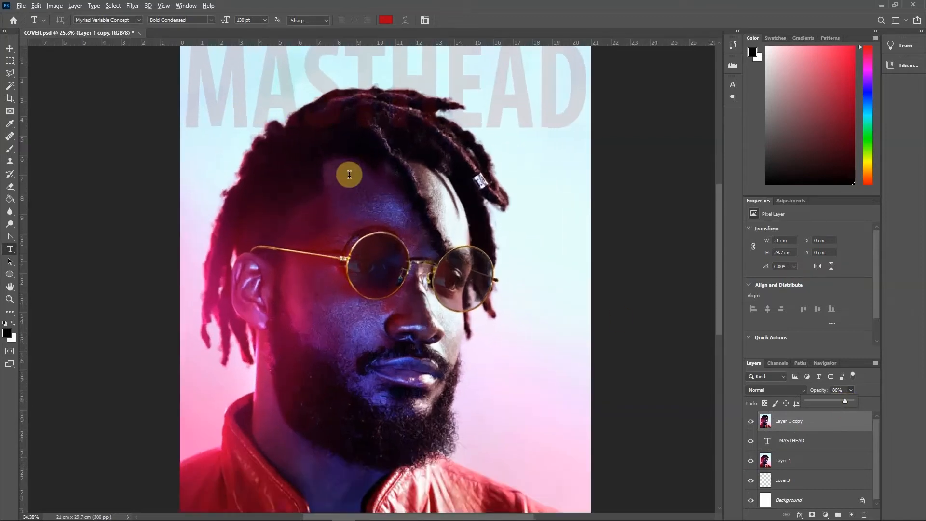
pyautogui.scroll(3, 348, 208)
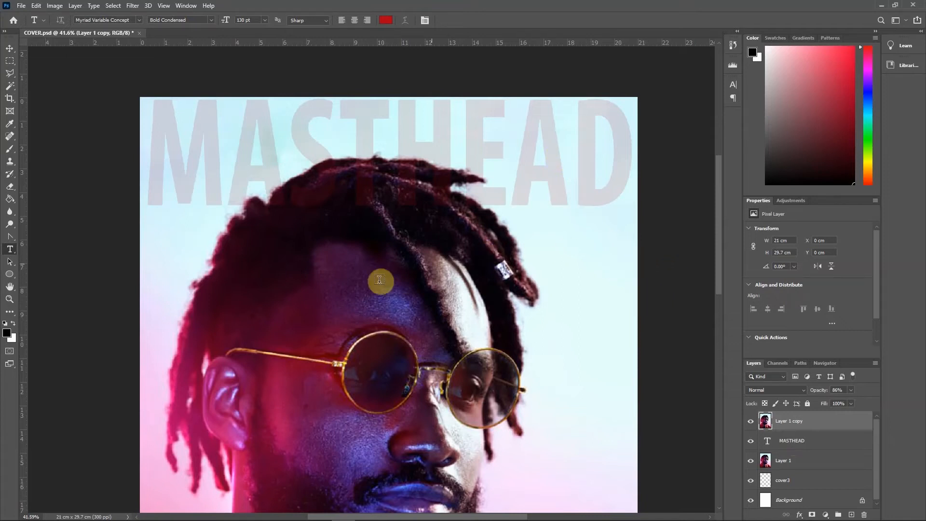
# Try erasing Layer 1 copy over the letters M and A around the hair and restoring its opacity to 100%
pyautogui.click(10, 187)
pyautogui.click(43, 188)
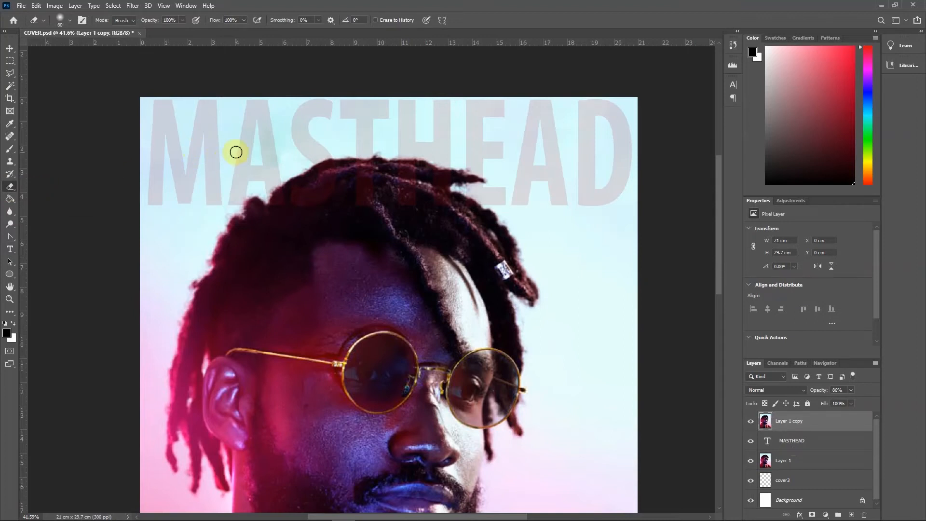
pyautogui.moveTo(242, 115)
pyautogui.mouseDown()
pyautogui.moveTo(277, 171)
pyautogui.moveTo(269, 186)
pyautogui.moveTo(245, 184)
pyautogui.moveTo(236, 197)
pyautogui.moveTo(250, 167)
pyautogui.moveTo(244, 126)
pyautogui.moveTo(238, 144)
pyautogui.moveTo(214, 102)
pyautogui.moveTo(178, 99)
pyautogui.moveTo(202, 120)
pyautogui.moveTo(217, 199)
pyautogui.moveTo(196, 146)
pyautogui.moveTo(182, 183)
pyautogui.moveTo(156, 156)
pyautogui.moveTo(152, 121)
pyautogui.moveTo(169, 123)
pyautogui.moveTo(156, 193)
pyautogui.moveTo(190, 194)
pyautogui.moveTo(152, 198)
pyautogui.moveTo(164, 168)
pyautogui.moveTo(155, 188)
pyautogui.mouseUp()
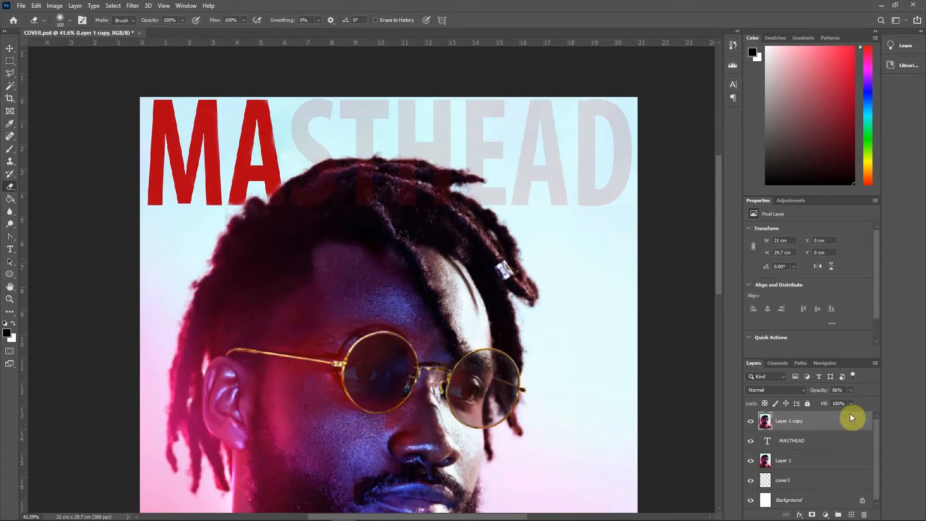
pyautogui.moveTo(852, 400); pyautogui.dragTo(867, 391)
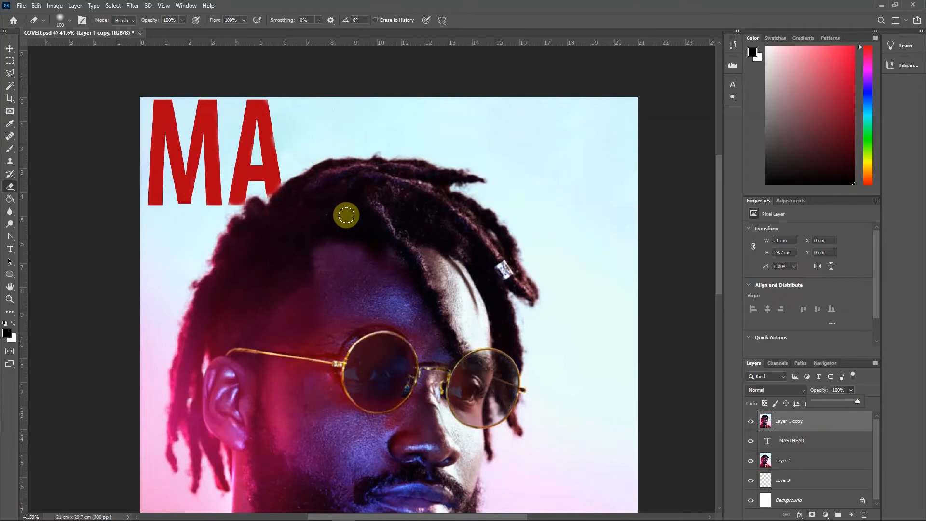
# Add a layer mask to Layer 1 copy and make the mask the target for the Brush tool
pyautogui.click(809, 428)
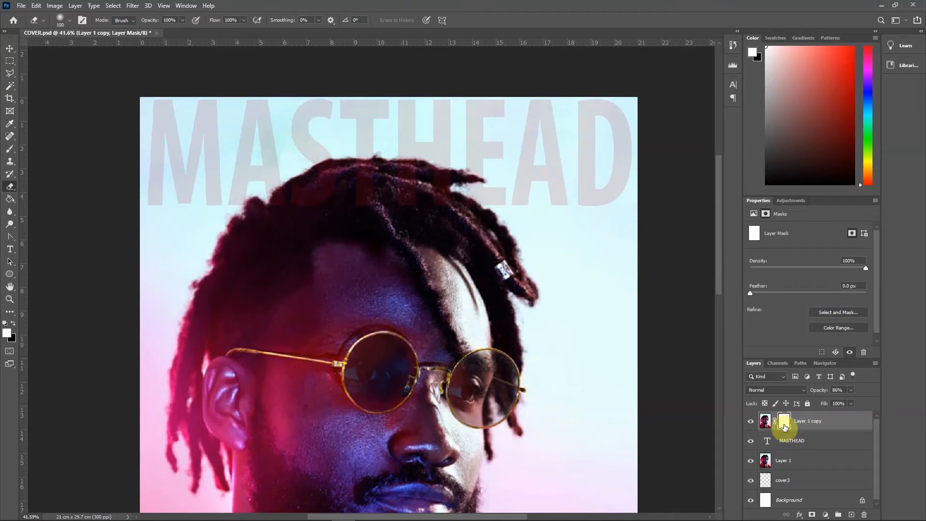
pyautogui.click(765, 423)
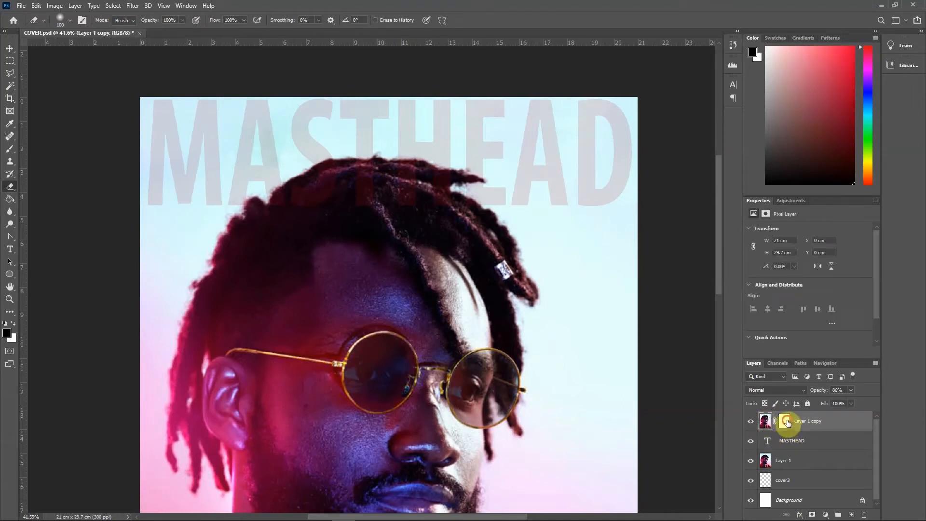
pyautogui.click(784, 421)
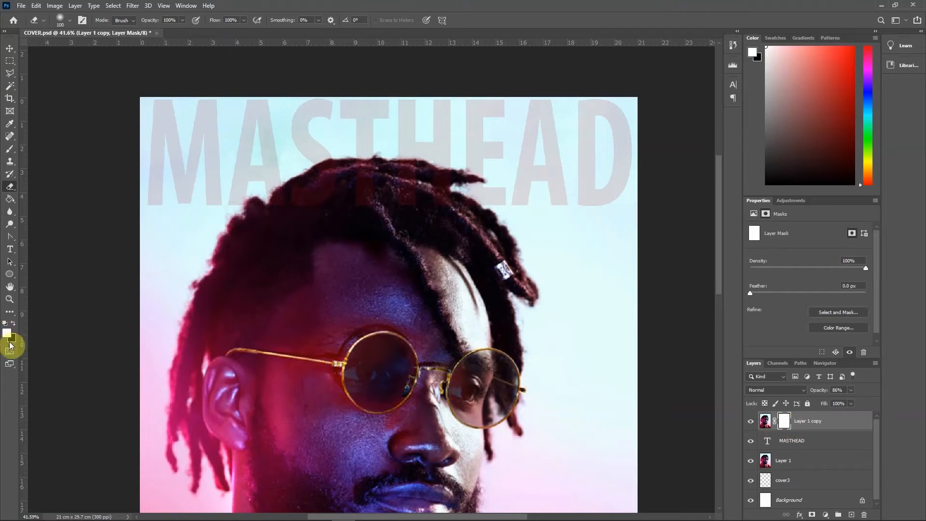
pyautogui.click(9, 151)
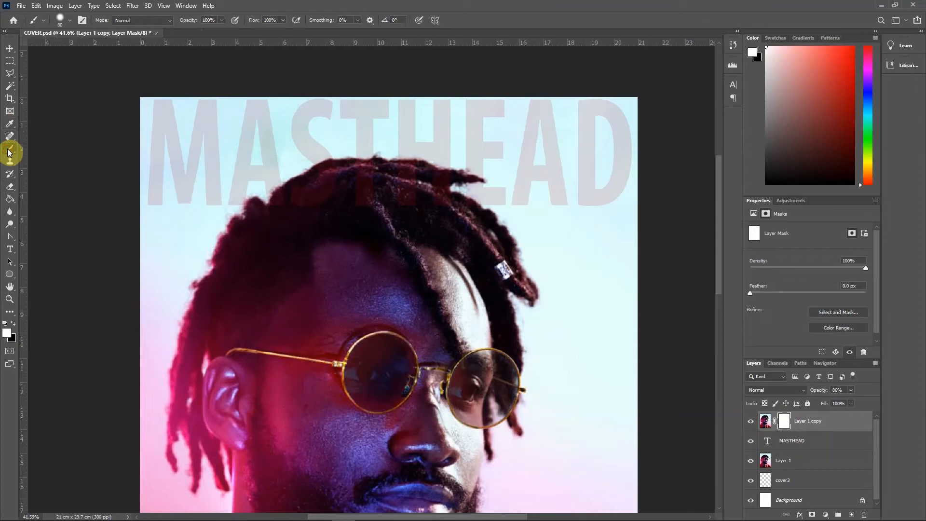
# Paint black on the mask across the MASTHEAD text and over the E, and paint the hair overlap back in with white
pyautogui.click(7, 333)
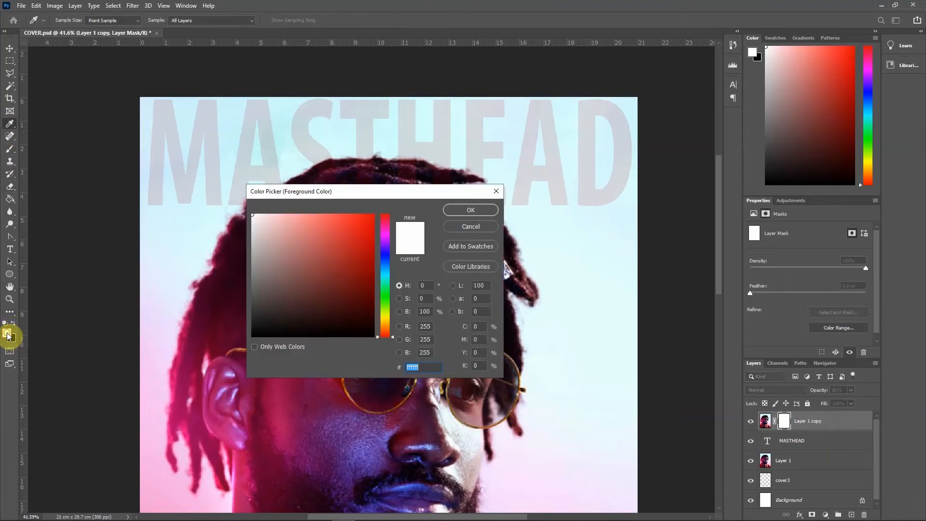
pyautogui.click(470, 210)
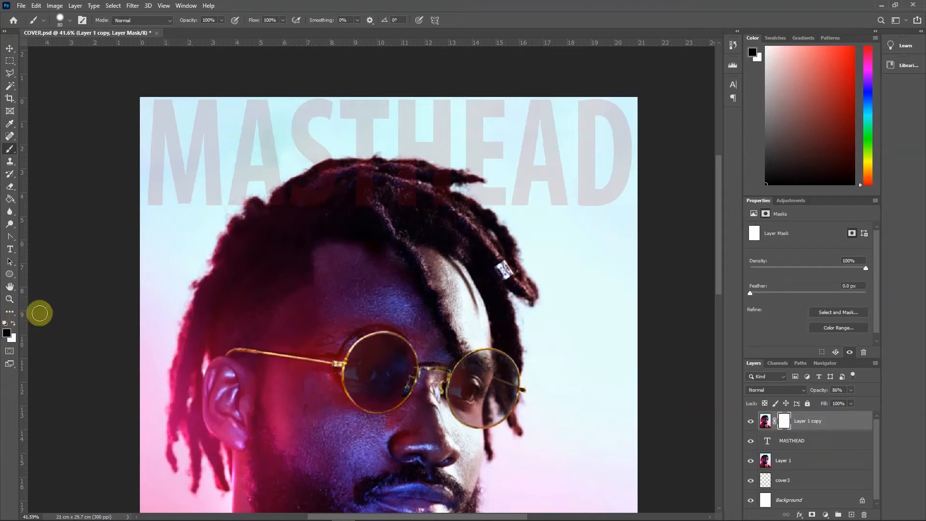
pyautogui.moveTo(150, 140); pyautogui.dragTo(651, 144)
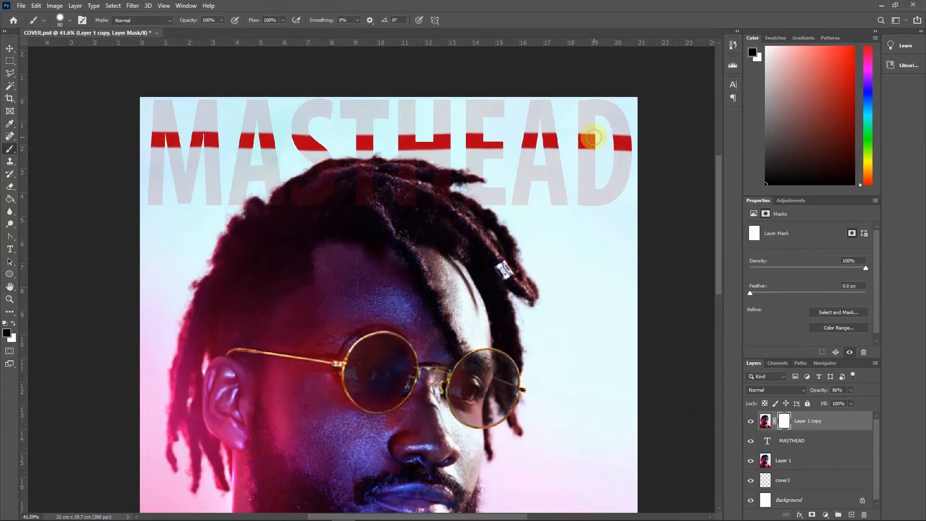
pyautogui.moveTo(487, 167)
pyautogui.mouseDown()
pyautogui.moveTo(454, 166)
pyautogui.moveTo(488, 154)
pyautogui.moveTo(471, 192)
pyautogui.moveTo(512, 189)
pyautogui.mouseUp()
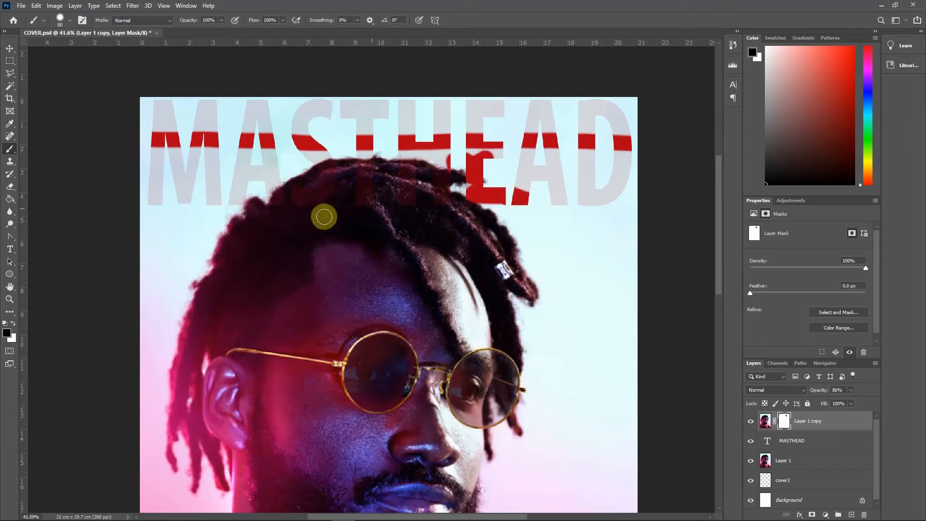
pyautogui.moveTo(472, 213)
pyautogui.mouseDown()
pyautogui.moveTo(465, 178)
pyautogui.moveTo(484, 178)
pyautogui.moveTo(467, 188)
pyautogui.moveTo(468, 173)
pyautogui.moveTo(447, 174)
pyautogui.moveTo(446, 165)
pyautogui.moveTo(466, 227)
pyautogui.mouseUp()
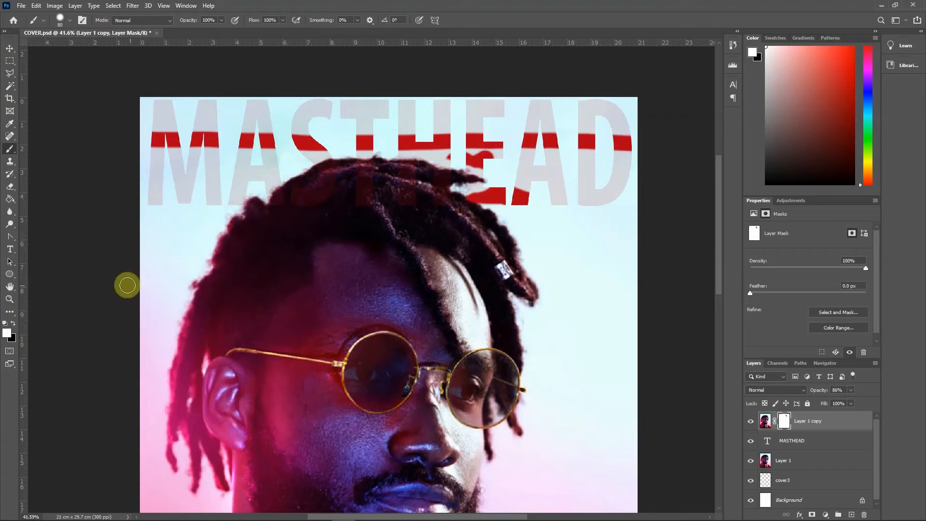
# Select the strip across the upper part of the masthead and paint black on the mask inside it to reveal the letter tops
pyautogui.click(6, 61)
pyautogui.moveTo(140, 96); pyautogui.dragTo(646, 151)
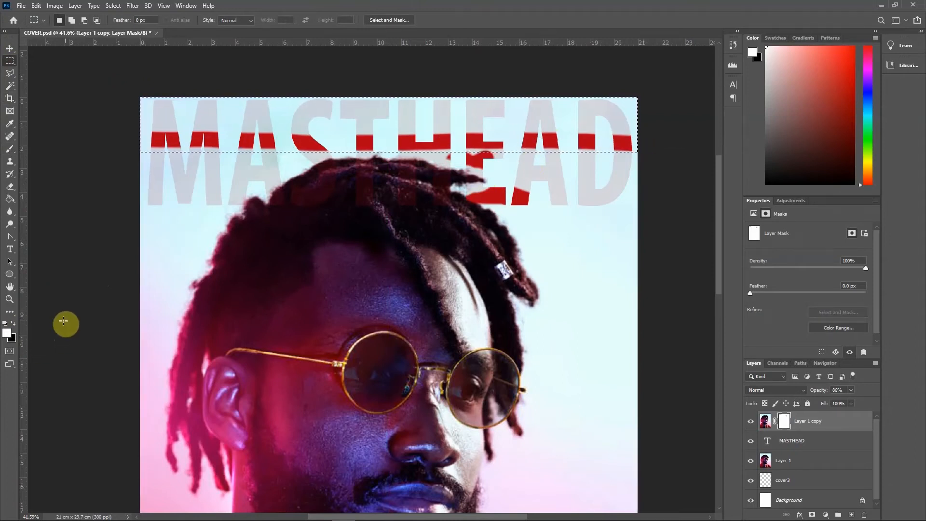
pyautogui.press('b')
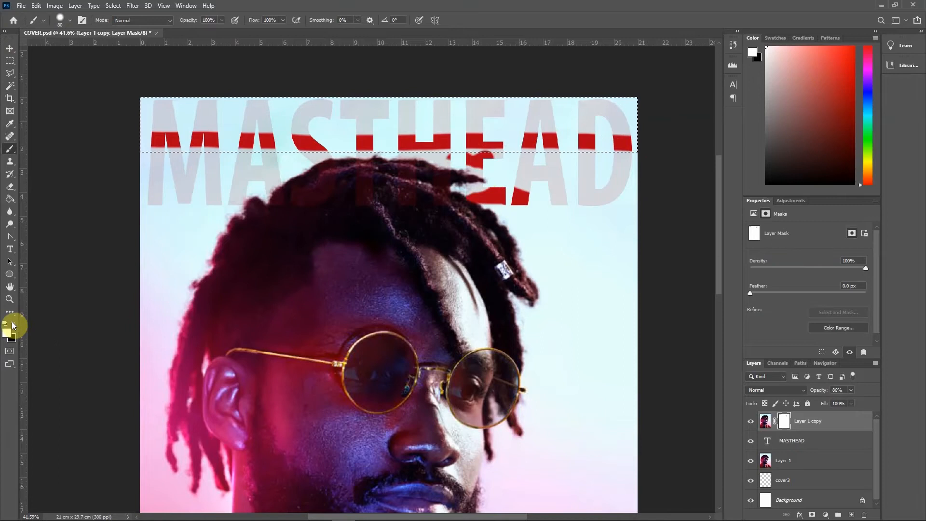
pyautogui.click(13, 323)
pyautogui.click(163, 124)
pyautogui.moveTo(223, 140)
pyautogui.mouseDown()
pyautogui.moveTo(247, 118)
pyautogui.moveTo(93, 117)
pyautogui.moveTo(197, 148)
pyautogui.moveTo(560, 126)
pyautogui.moveTo(530, 140)
pyautogui.moveTo(571, 159)
pyautogui.moveTo(493, 117)
pyautogui.moveTo(328, 116)
pyautogui.moveTo(252, 149)
pyautogui.moveTo(228, 113)
pyautogui.moveTo(651, 116)
pyautogui.mouseUp()
# Enlarge the brush to 300 px and paint black on the mask over the lower masthead letters around the hair
pyautogui.press(']')
pyautogui.press(']')
pyautogui.press(']')
pyautogui.press(']')
pyautogui.press(']')
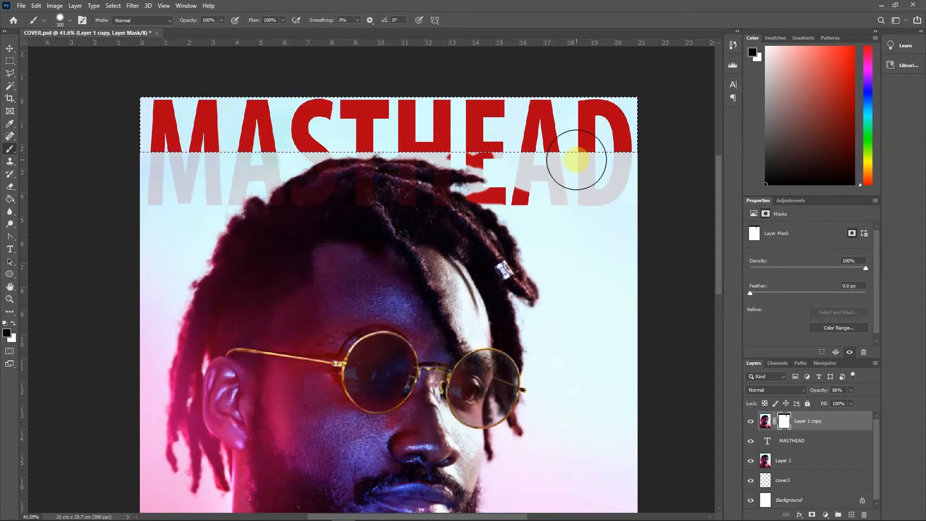
pyautogui.moveTo(612, 160)
pyautogui.mouseDown()
pyautogui.moveTo(637, 151)
pyautogui.moveTo(620, 185)
pyautogui.moveTo(581, 159)
pyautogui.moveTo(598, 191)
pyautogui.moveTo(534, 155)
pyautogui.moveTo(385, 114)
pyautogui.moveTo(295, 131)
pyautogui.moveTo(247, 164)
pyautogui.moveTo(158, 165)
pyautogui.moveTo(139, 186)
pyautogui.moveTo(220, 166)
pyautogui.mouseUp()
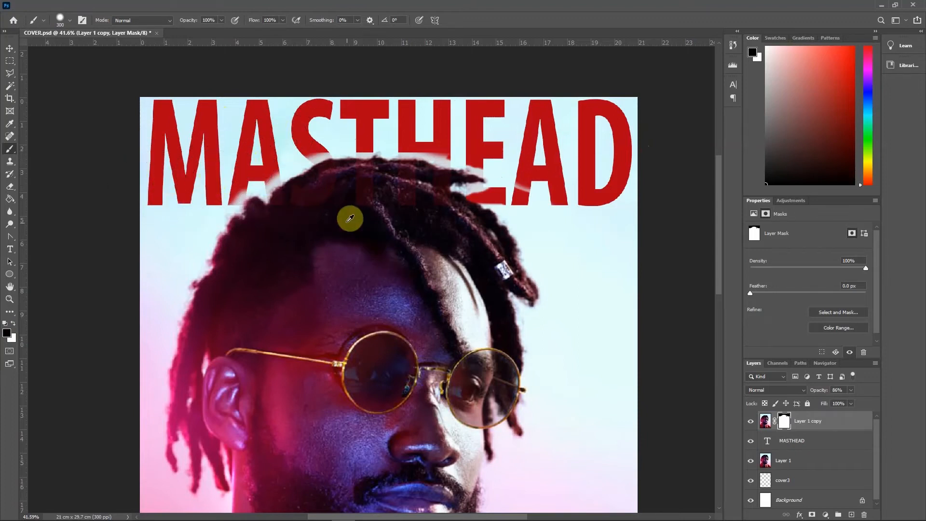
# Set the brush to 90 px with 86% hardness for detail work along the hair edge
pyautogui.scroll(5, 302, 207)
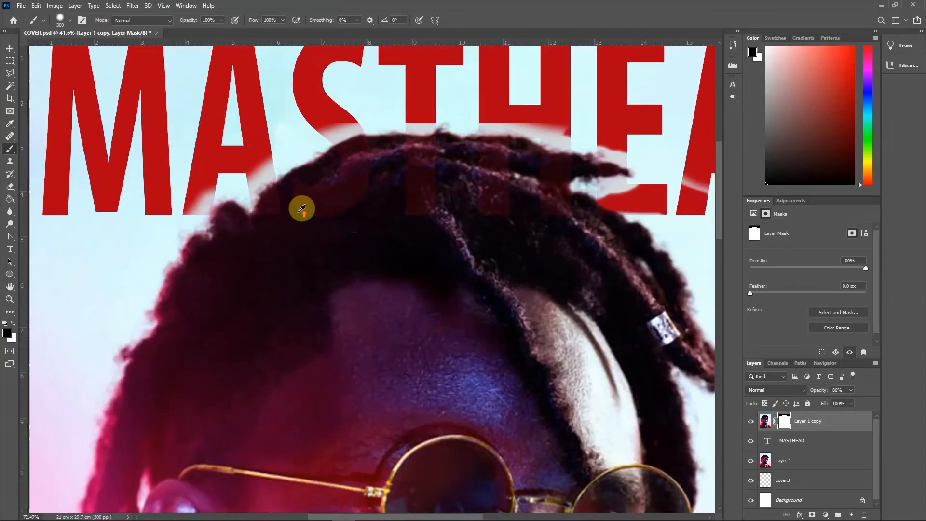
pyautogui.scroll(2, 299, 190)
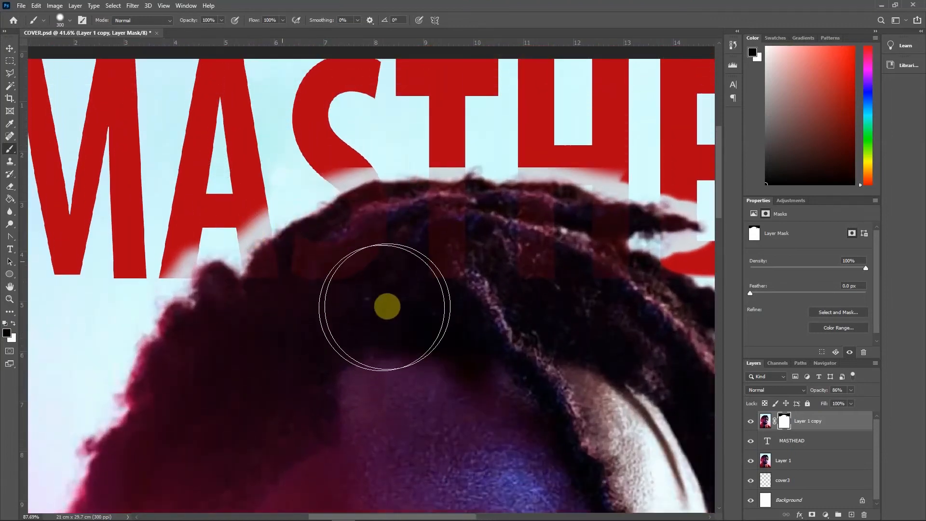
pyautogui.scroll(3, 367, 289)
pyautogui.press('[')
pyautogui.press('[')
pyautogui.press('[')
pyautogui.press('[')
pyautogui.press('[')
pyautogui.press('[')
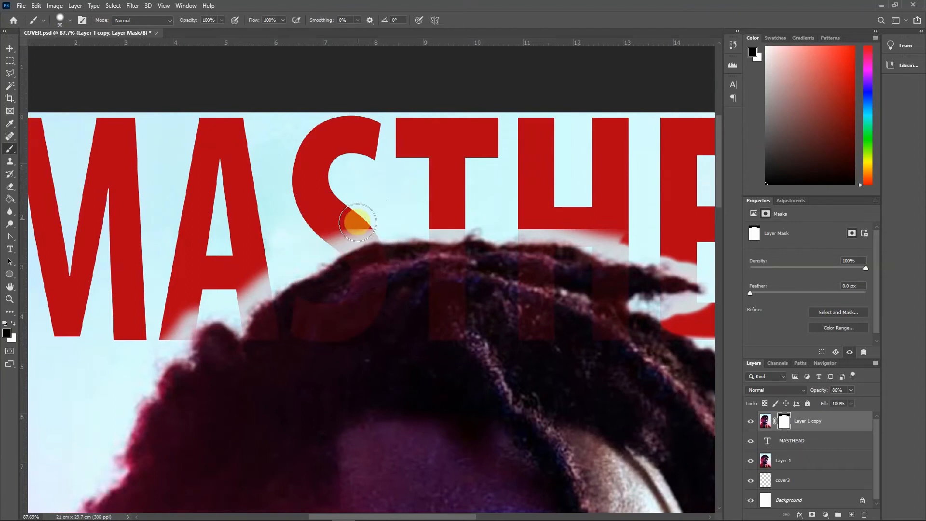
pyautogui.rightClick(357, 223)
pyautogui.moveTo(460, 267); pyautogui.dragTo(461, 267)
pyautogui.click(360, 202)
# Paint black on the mask along the hair edge at the S and first A, restoring the overlapped hair with white
pyautogui.click(377, 229)
pyautogui.moveTo(371, 224)
pyautogui.mouseDown()
pyautogui.moveTo(351, 232)
pyautogui.moveTo(368, 227)
pyautogui.moveTo(275, 272)
pyautogui.moveTo(206, 331)
pyautogui.moveTo(215, 322)
pyautogui.moveTo(223, 331)
pyautogui.moveTo(251, 326)
pyautogui.moveTo(265, 340)
pyautogui.mouseUp()
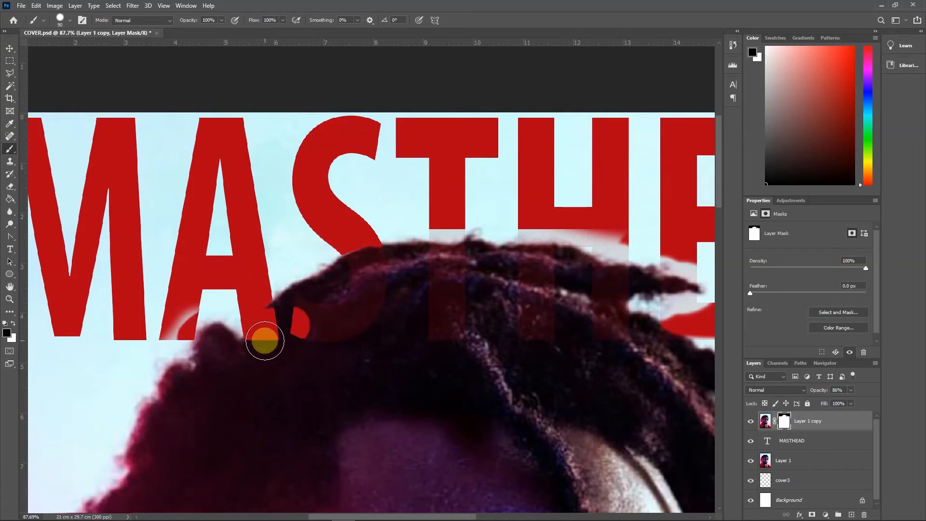
pyautogui.moveTo(265, 343)
pyautogui.mouseDown()
pyautogui.moveTo(302, 327)
pyautogui.moveTo(132, 321)
pyautogui.mouseUp()
pyautogui.click(14, 324)
pyautogui.moveTo(321, 344)
pyautogui.mouseDown()
pyautogui.moveTo(327, 327)
pyautogui.moveTo(291, 329)
pyautogui.moveTo(295, 310)
pyautogui.moveTo(248, 357)
pyautogui.moveTo(294, 308)
pyautogui.moveTo(242, 346)
pyautogui.mouseUp()
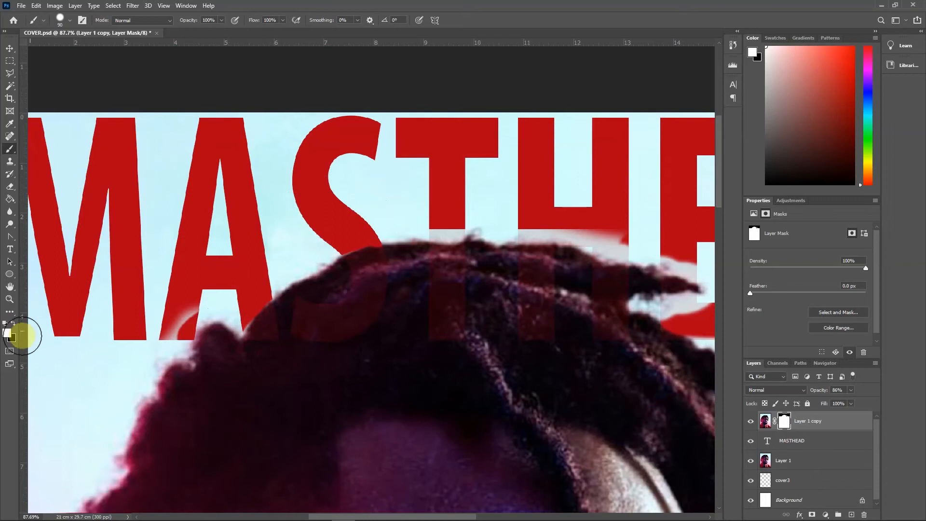
# Paint black on the mask over the remaining haze beside the first A and along the hair at the T and H
pyautogui.click(15, 323)
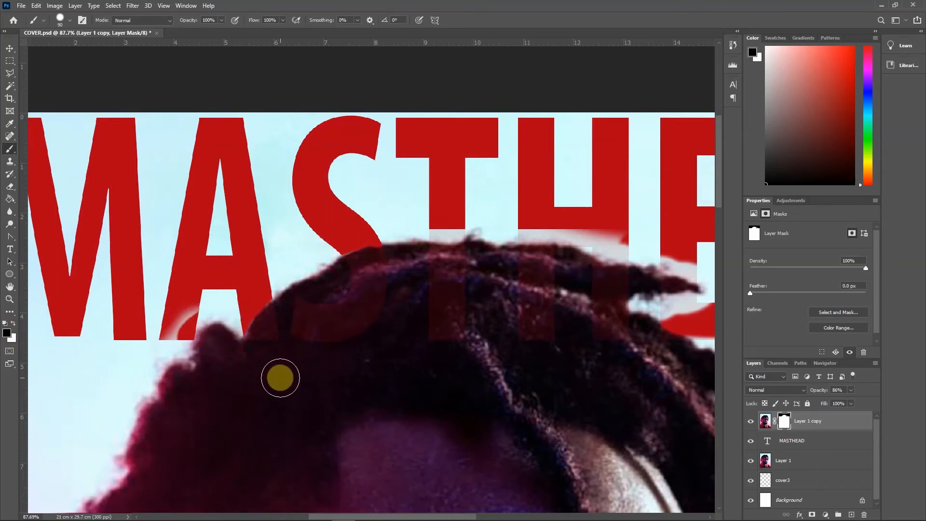
pyautogui.moveTo(281, 378)
pyautogui.mouseDown()
pyautogui.moveTo(210, 348)
pyautogui.moveTo(183, 301)
pyautogui.moveTo(190, 308)
pyautogui.moveTo(164, 347)
pyautogui.mouseUp()
pyautogui.moveTo(378, 363); pyautogui.dragTo(261, 386)
pyautogui.moveTo(296, 265)
pyautogui.mouseDown()
pyautogui.moveTo(423, 265)
pyautogui.moveTo(421, 295)
pyautogui.mouseUp()
# Lower the brush hardness and paint black on the mask over the haze left on the H, E and second A
pyautogui.rightClick(382, 293)
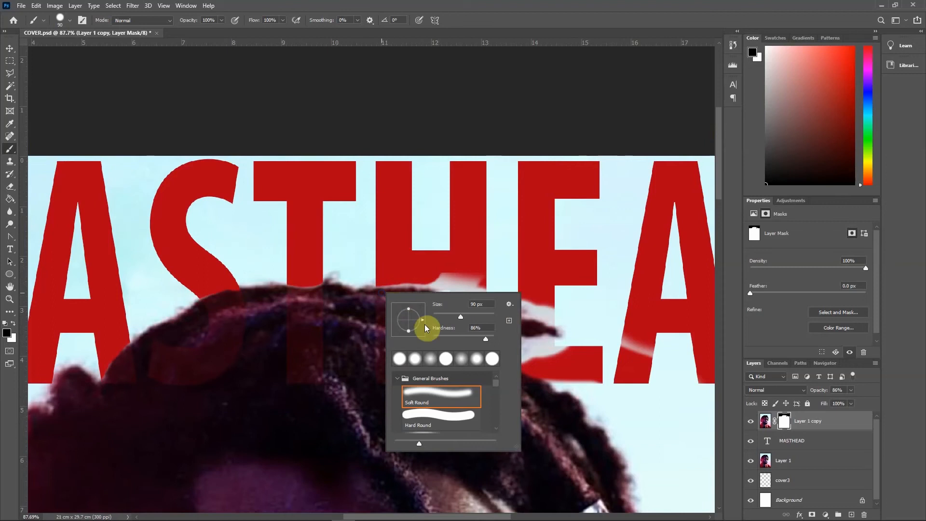
pyautogui.click(467, 336)
pyautogui.click(374, 270)
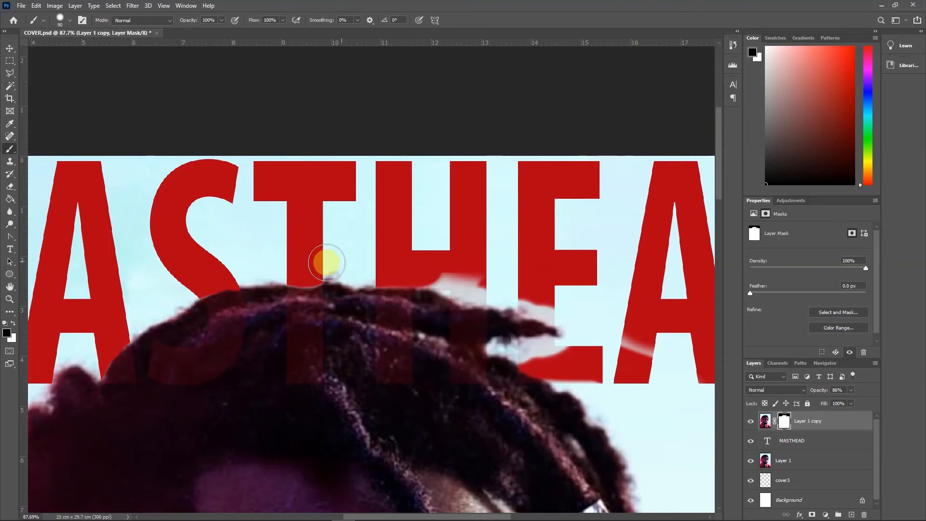
pyautogui.moveTo(434, 274)
pyautogui.mouseDown()
pyautogui.moveTo(476, 285)
pyautogui.moveTo(442, 285)
pyautogui.moveTo(476, 279)
pyautogui.moveTo(469, 289)
pyautogui.moveTo(500, 285)
pyautogui.moveTo(545, 304)
pyautogui.moveTo(464, 287)
pyautogui.moveTo(478, 290)
pyautogui.mouseUp()
pyautogui.moveTo(594, 365)
pyautogui.mouseDown()
pyautogui.moveTo(573, 359)
pyautogui.moveTo(626, 344)
pyautogui.moveTo(628, 366)
pyautogui.moveTo(577, 376)
pyautogui.moveTo(554, 351)
pyautogui.moveTo(600, 371)
pyautogui.moveTo(570, 372)
pyautogui.moveTo(555, 391)
pyautogui.mouseUp()
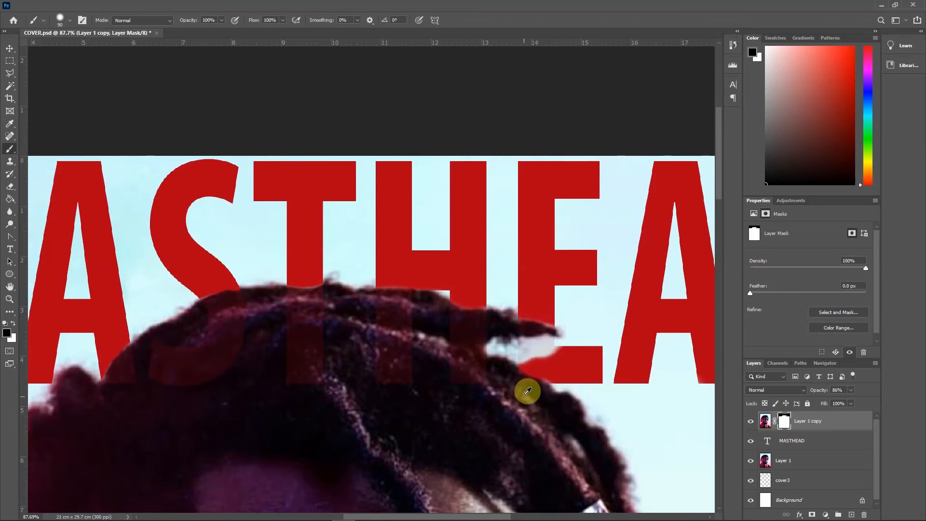
# Reduce the brush to 40 px and paint black on the mask over the E in the gap between the dreadlocks
pyautogui.keyDown('alt'); pyautogui.scroll(4, 552, 318); pyautogui.keyUp('alt')
pyautogui.keyDown('alt'); pyautogui.scroll(3, 549, 337); pyautogui.keyUp('alt')
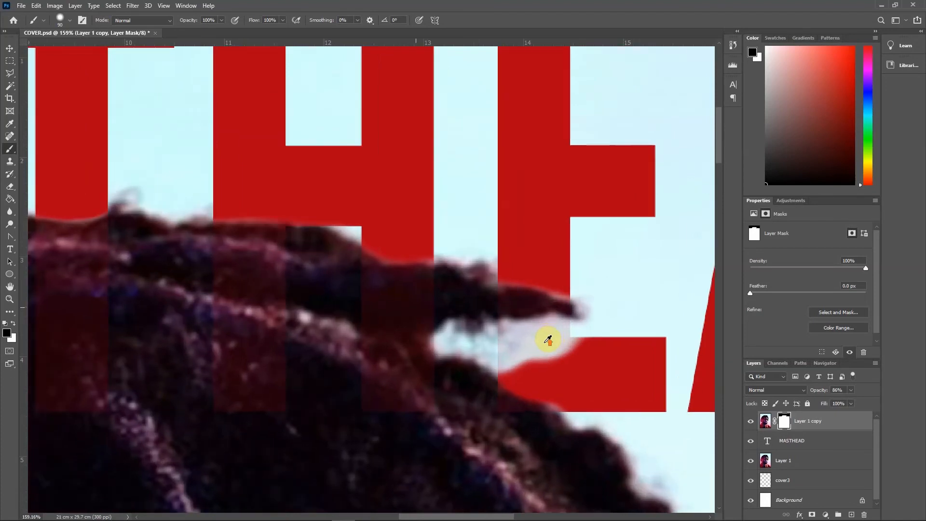
pyautogui.press('[')
pyautogui.press('[')
pyautogui.press('[')
pyautogui.press('[')
pyautogui.press('[')
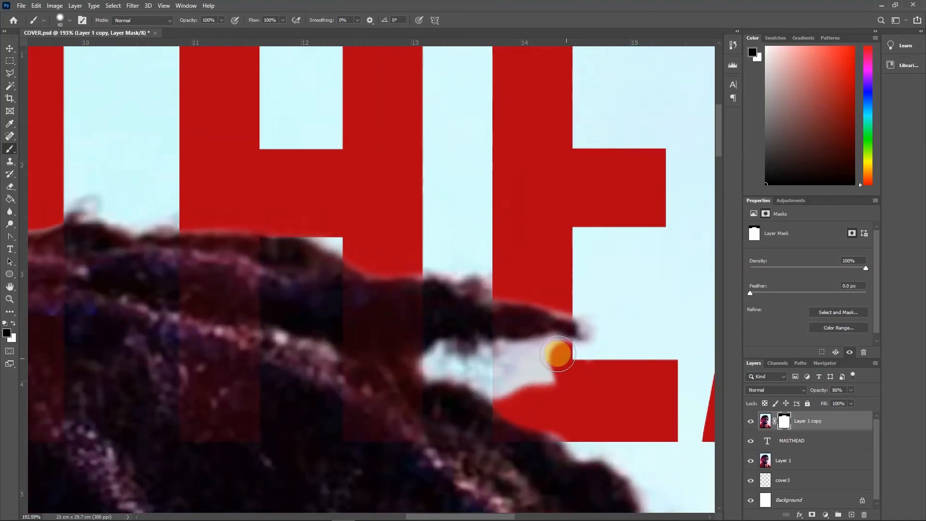
pyautogui.moveTo(558, 354); pyautogui.dragTo(569, 354)
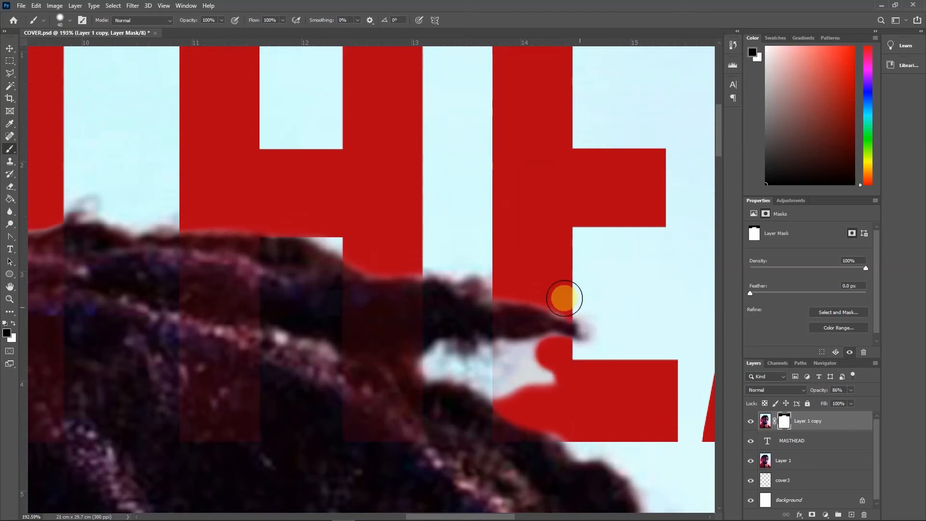
pyautogui.moveTo(564, 352)
pyautogui.mouseDown()
pyautogui.moveTo(440, 362)
pyautogui.moveTo(515, 374)
pyautogui.mouseUp()
pyautogui.moveTo(509, 391)
pyautogui.mouseDown()
pyautogui.moveTo(565, 378)
pyautogui.moveTo(548, 407)
pyautogui.moveTo(568, 413)
pyautogui.moveTo(550, 422)
pyautogui.mouseUp()
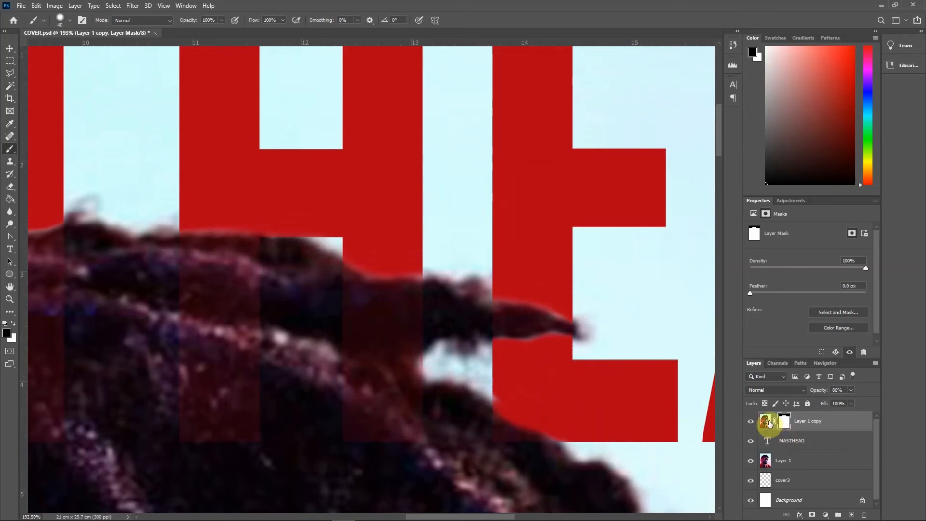
# Hide every layer below Layer 1 copy to inspect the masked cutout on its own
pyautogui.click(751, 440)
pyautogui.click(751, 460)
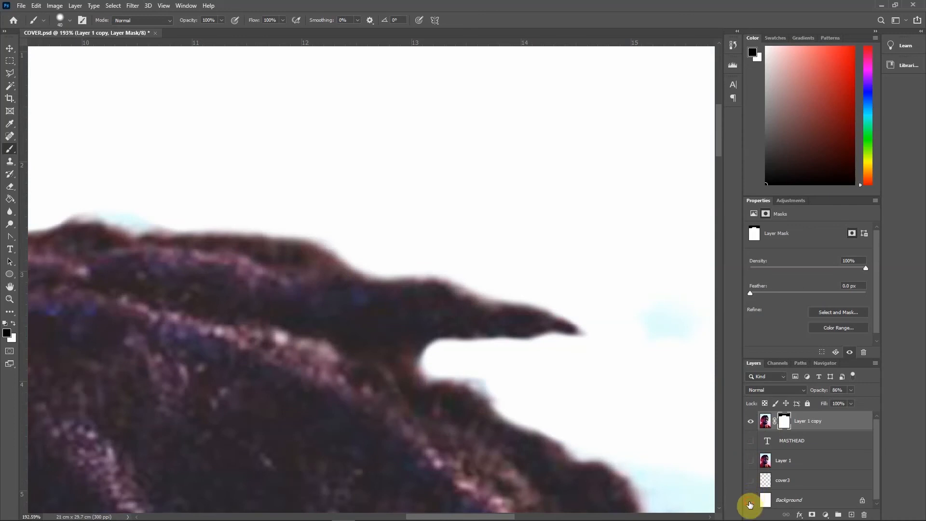
pyautogui.click(751, 500)
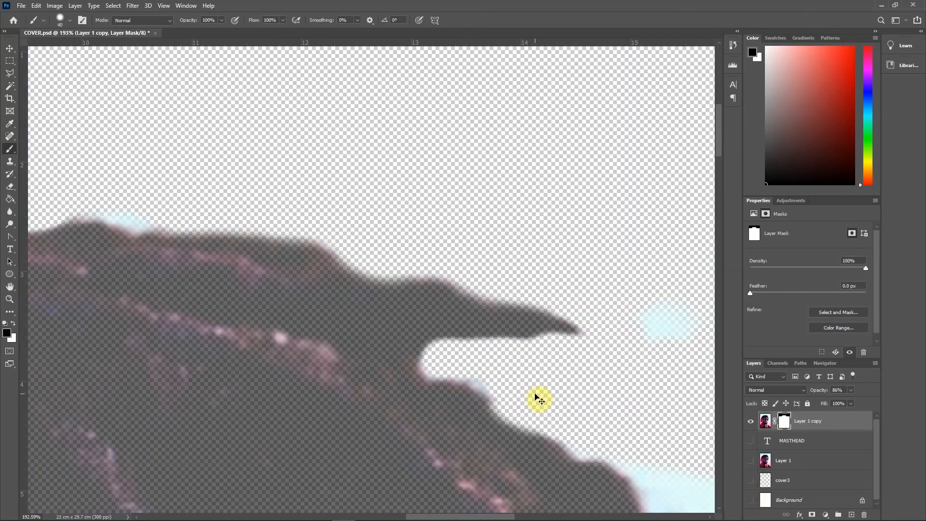
pyautogui.hotkey('ctrl', '0')
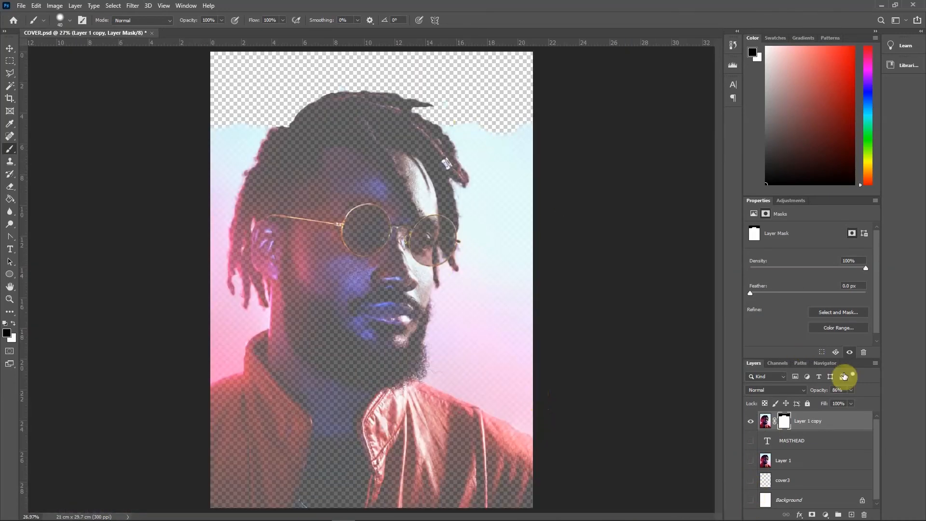
# Raise Layer 1 copy to 100% opacity and show the MASTHEAD and Layer 1 layers again
pyautogui.click(851, 389)
pyautogui.moveTo(852, 400); pyautogui.dragTo(877, 401)
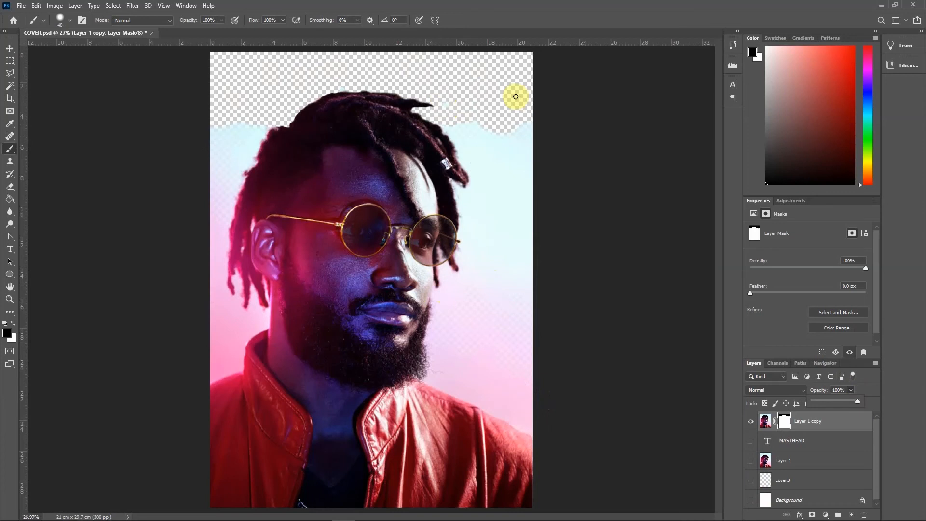
pyautogui.click(752, 444)
pyautogui.click(752, 444)
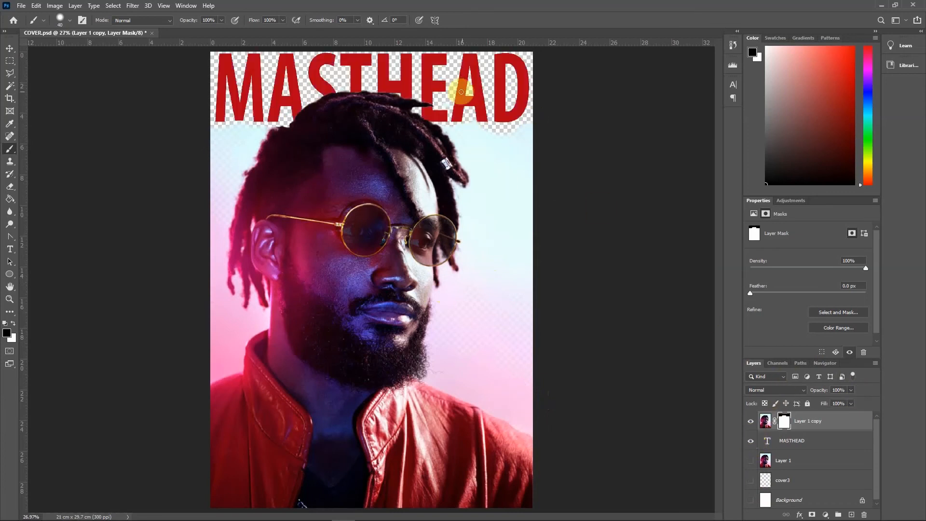
pyautogui.click(750, 462)
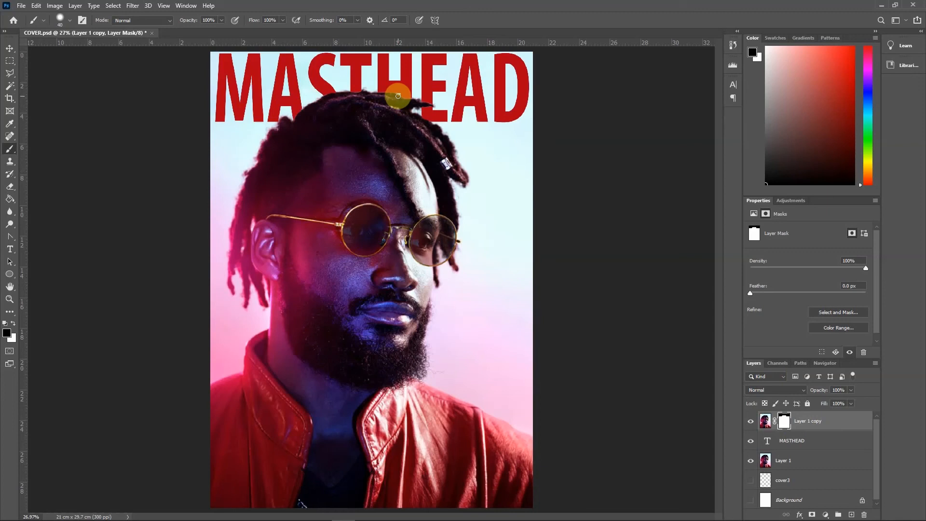
# Open trees2.JPG and add the text SNOW across the two nearest tree trunks
pyautogui.click(21, 6)
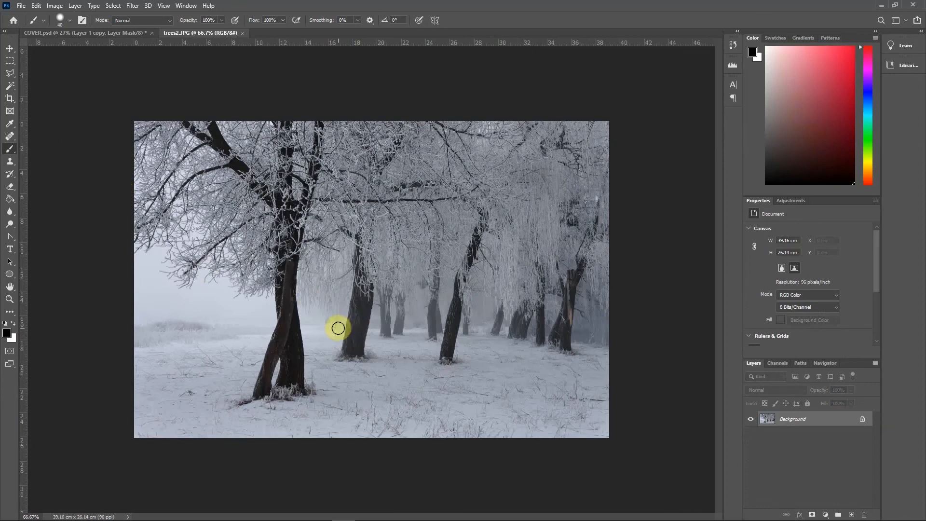
pyautogui.scroll(3, 351, 318)
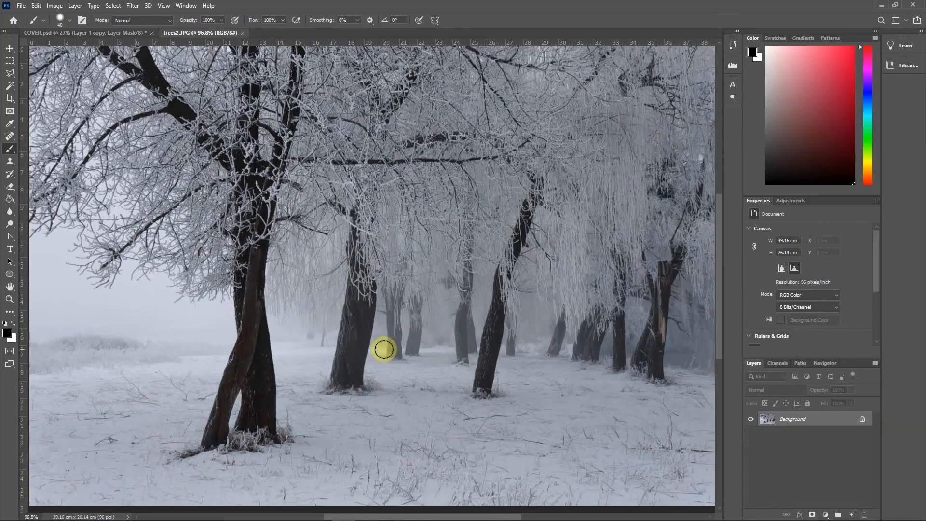
pyautogui.press('t')
pyautogui.click(175, 340)
pyautogui.write('SNOW')
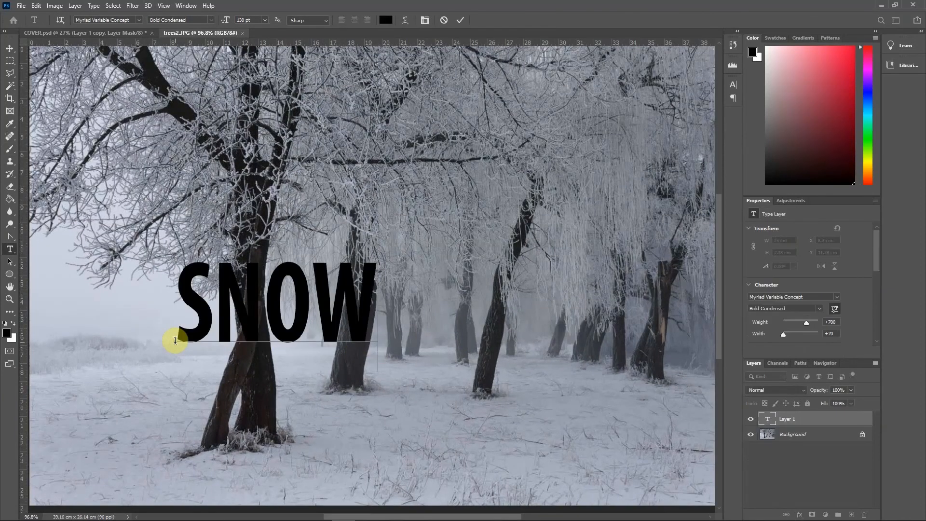
# Recolour the whole SNOW text bright yellow and commit the text edit
pyautogui.hotkey('ctrl', 'a')
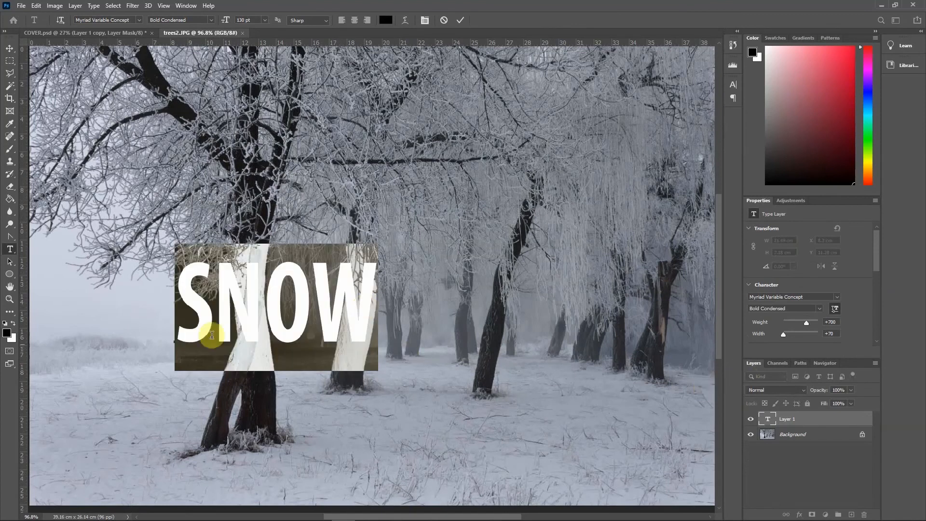
pyautogui.click(7, 333)
pyautogui.moveTo(271, 299); pyautogui.dragTo(387, 318)
pyautogui.moveTo(337, 237); pyautogui.dragTo(359, 221)
pyautogui.click(473, 208)
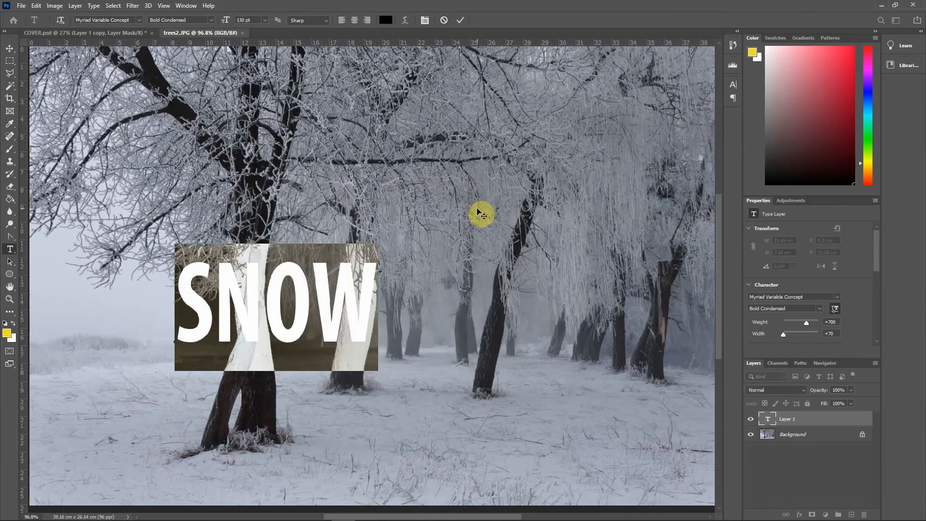
pyautogui.click(459, 20)
# Duplicate the Background layer and move the copy above the SNOW text layer
pyautogui.click(793, 435)
pyautogui.hotkey('ctrl', 'j')
pyautogui.moveTo(826, 440); pyautogui.dragTo(801, 416)
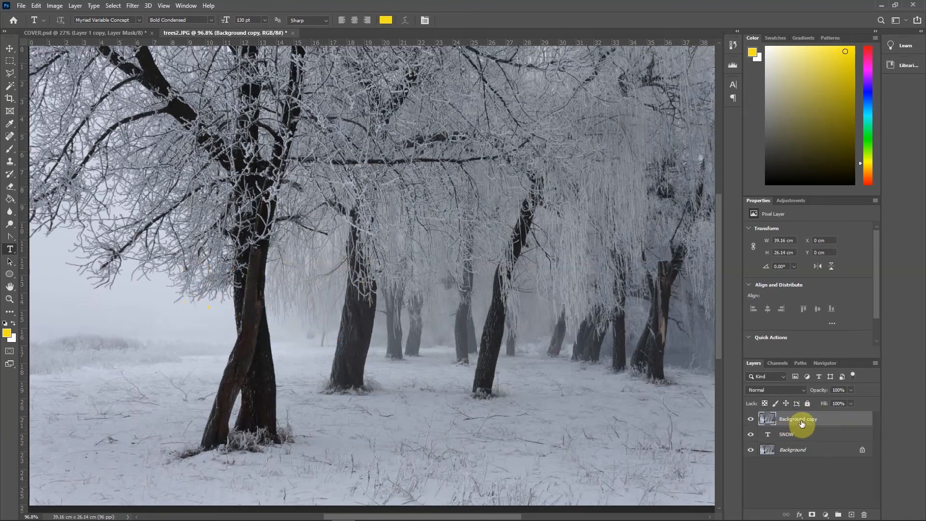
# Lower the Background copy's opacity to 86% and add a layer mask to it
pyautogui.moveTo(845, 400); pyautogui.dragTo(844, 400)
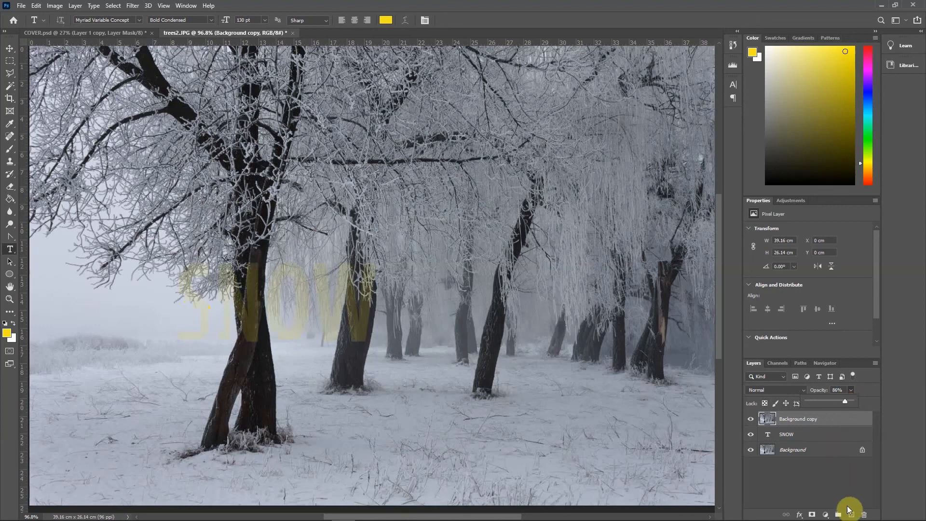
pyautogui.click(813, 515)
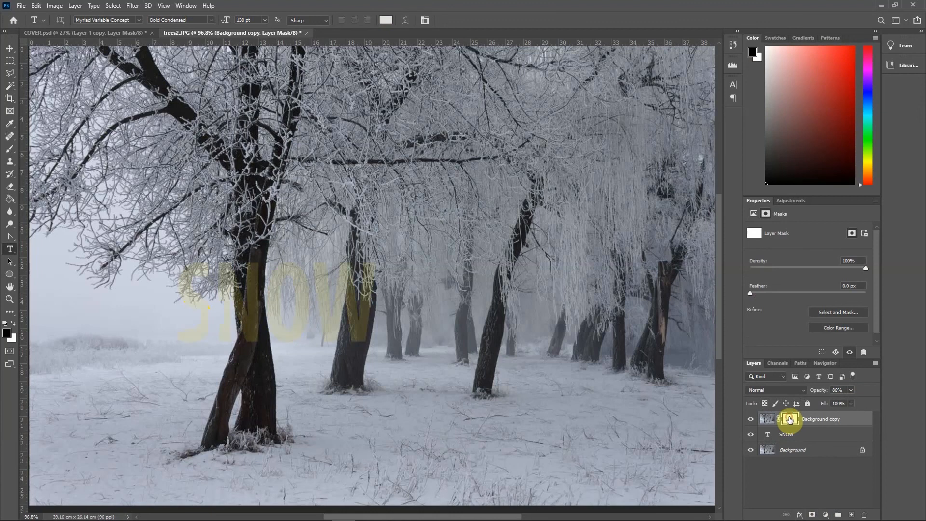
# Paint black on the Background copy's mask over the S, the N's left stem, the O and the W, keeping the front trunk unpainted
pyautogui.scroll(3, 247, 305)
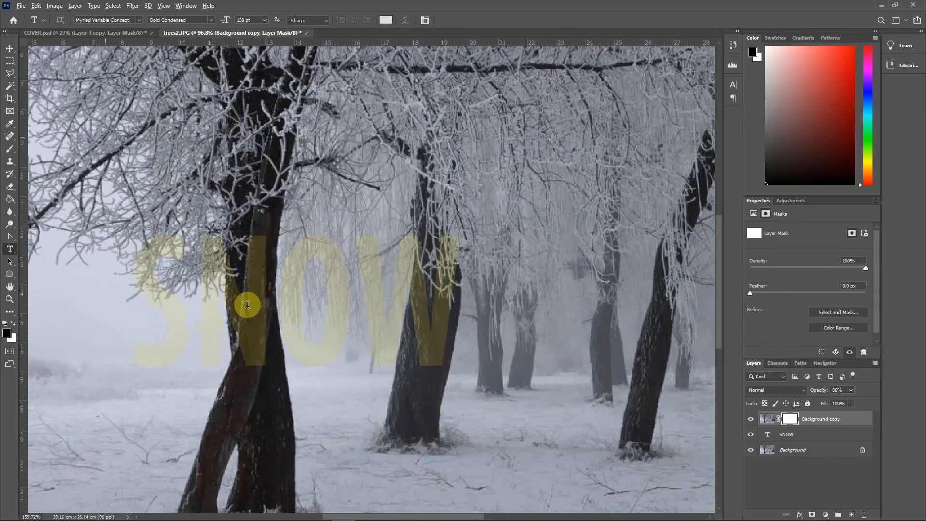
pyautogui.scroll(1, 247, 304)
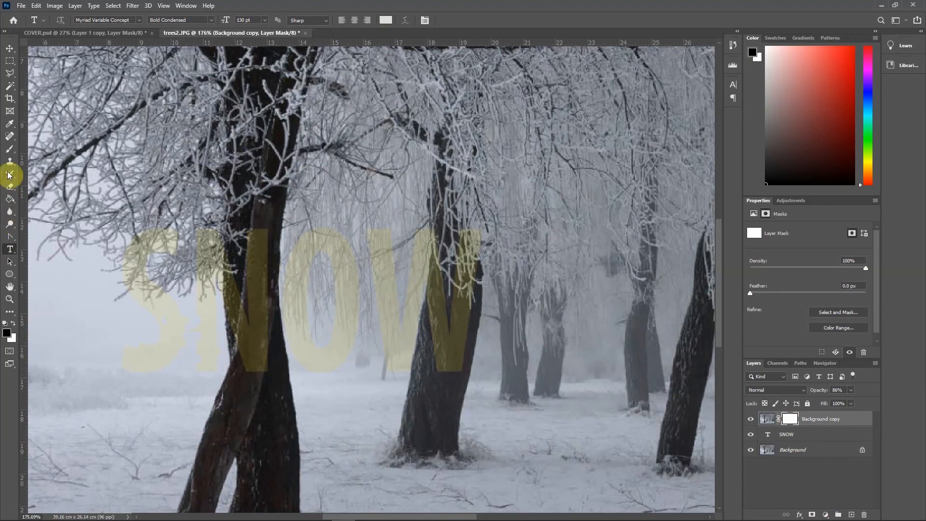
pyautogui.click(10, 149)
pyautogui.moveTo(252, 239); pyautogui.dragTo(258, 263)
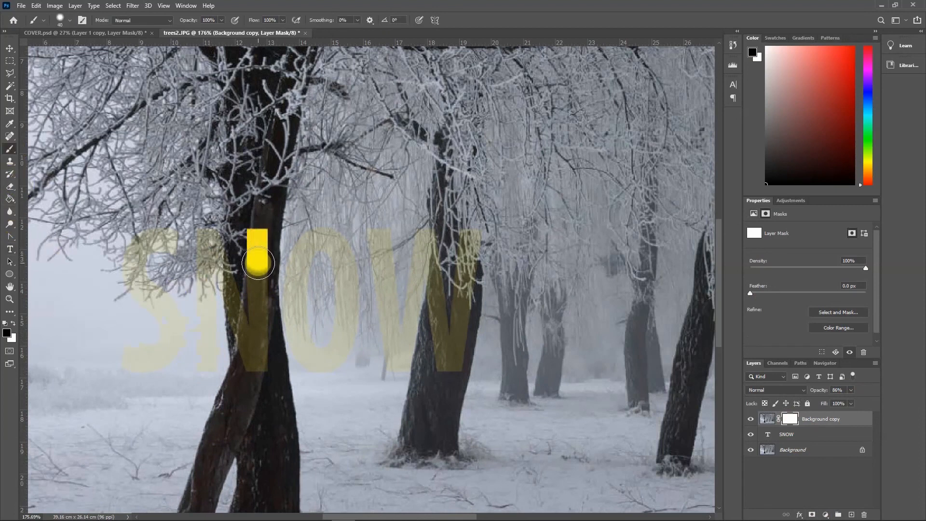
pyautogui.moveTo(341, 240)
pyautogui.mouseDown()
pyautogui.moveTo(303, 248)
pyautogui.moveTo(299, 271)
pyautogui.moveTo(302, 325)
pyautogui.moveTo(322, 366)
pyautogui.mouseUp()
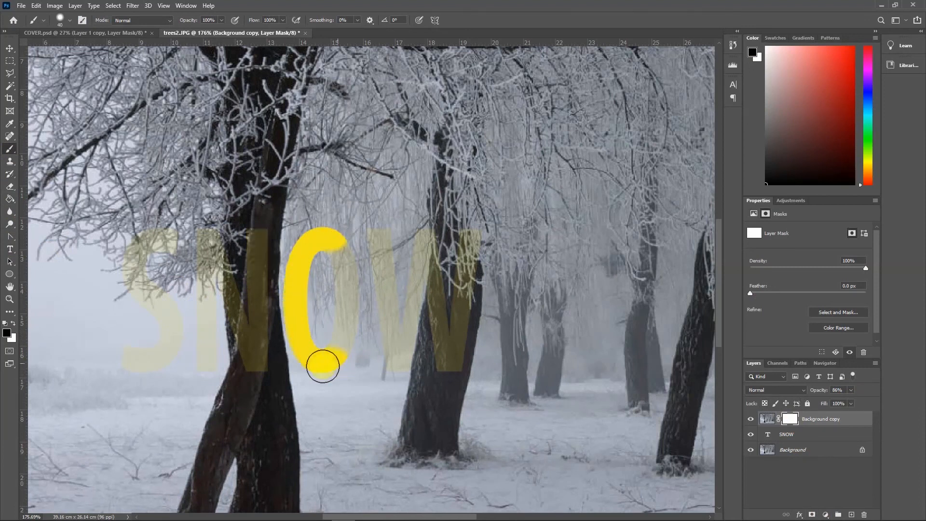
pyautogui.moveTo(325, 238)
pyautogui.mouseDown()
pyautogui.moveTo(348, 266)
pyautogui.moveTo(326, 364)
pyautogui.mouseUp()
pyautogui.moveTo(368, 232)
pyautogui.mouseDown()
pyautogui.moveTo(397, 356)
pyautogui.moveTo(429, 232)
pyautogui.moveTo(463, 367)
pyautogui.moveTo(467, 261)
pyautogui.moveTo(478, 225)
pyautogui.moveTo(420, 294)
pyautogui.mouseUp()
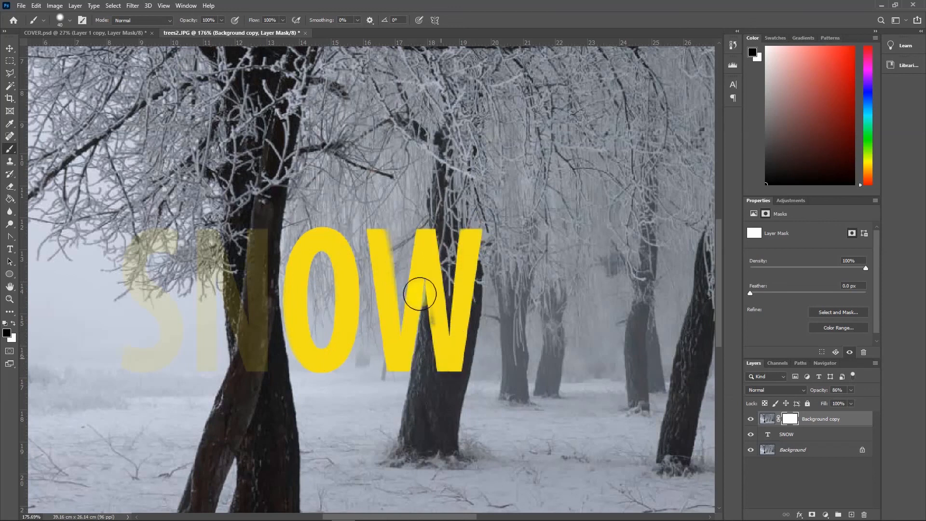
pyautogui.moveTo(195, 256)
pyautogui.mouseDown()
pyautogui.moveTo(196, 235)
pyautogui.moveTo(201, 247)
pyautogui.moveTo(205, 240)
pyautogui.moveTo(206, 378)
pyautogui.mouseUp()
pyautogui.moveTo(172, 238)
pyautogui.mouseDown()
pyautogui.moveTo(134, 257)
pyautogui.moveTo(153, 343)
pyautogui.moveTo(119, 365)
pyautogui.moveTo(163, 359)
pyautogui.moveTo(150, 363)
pyautogui.moveTo(167, 340)
pyautogui.mouseUp()
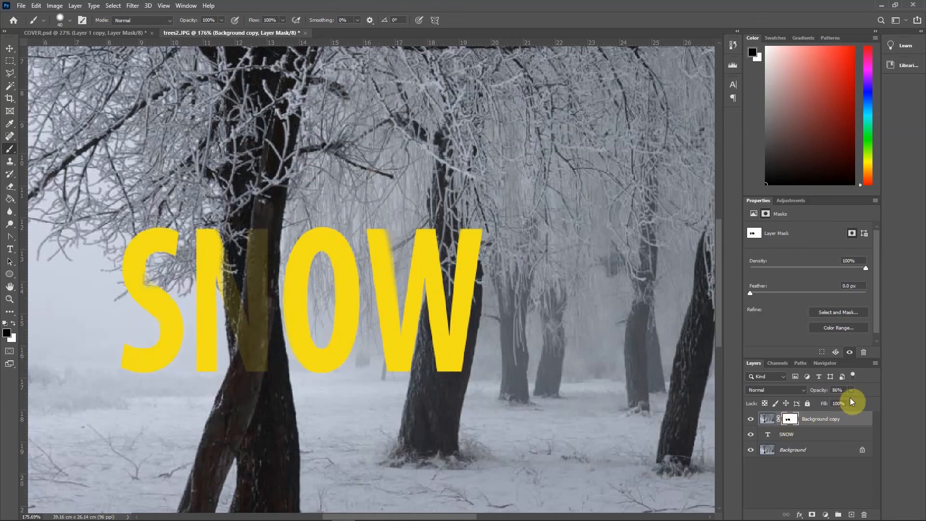
# Restore the Background copy to 100% opacity and fit the whole image in view
pyautogui.moveTo(865, 401); pyautogui.dragTo(818, 401)
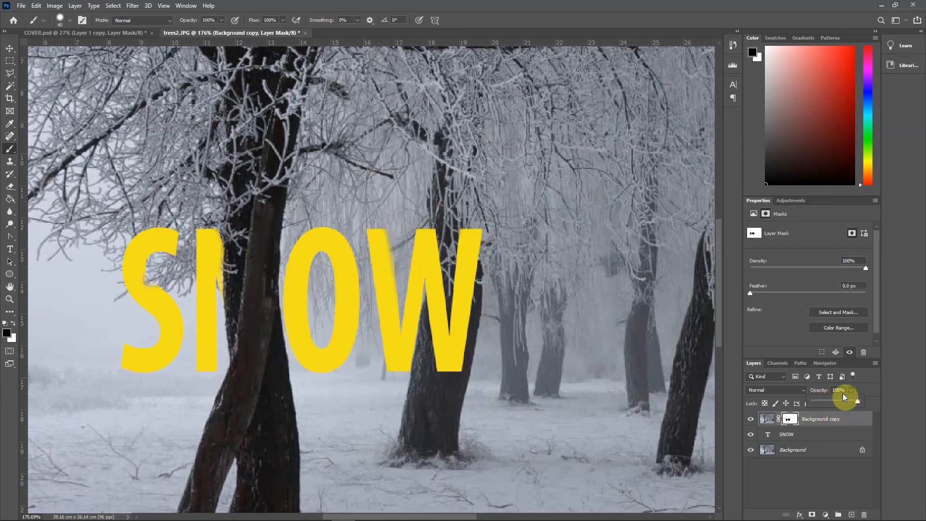
pyautogui.moveTo(394, 262); pyautogui.dragTo(420, 359)
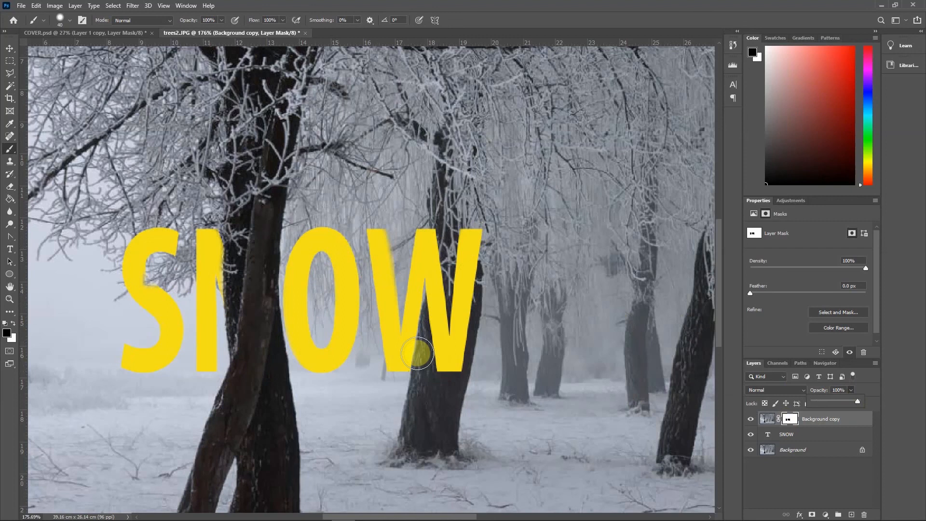
pyautogui.hotkey('ctrl', '0')
pyautogui.click(10, 49)
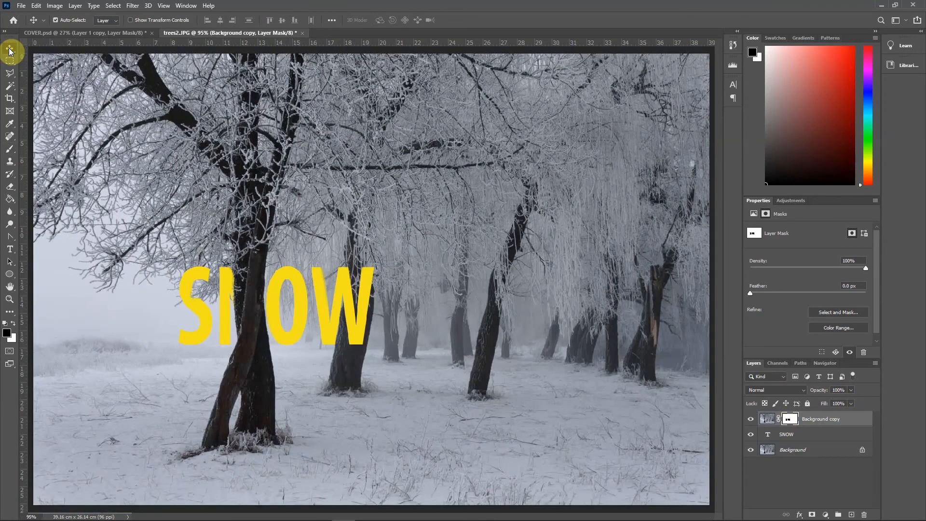